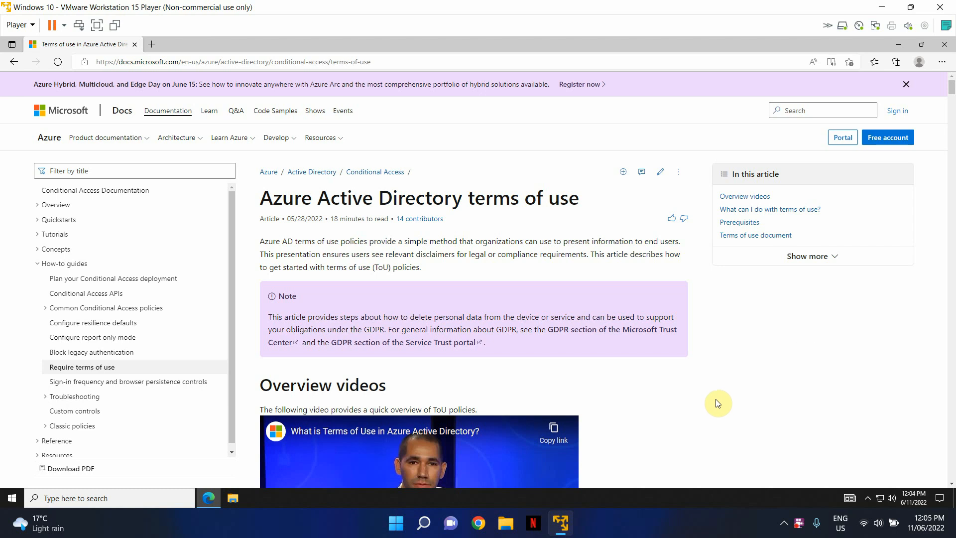
# Scroll the terms of use article down to its capabilities list and Prerequisites section
pyautogui.scroll(-3, 707, 414)
pyautogui.scroll(-6, 691, 428)
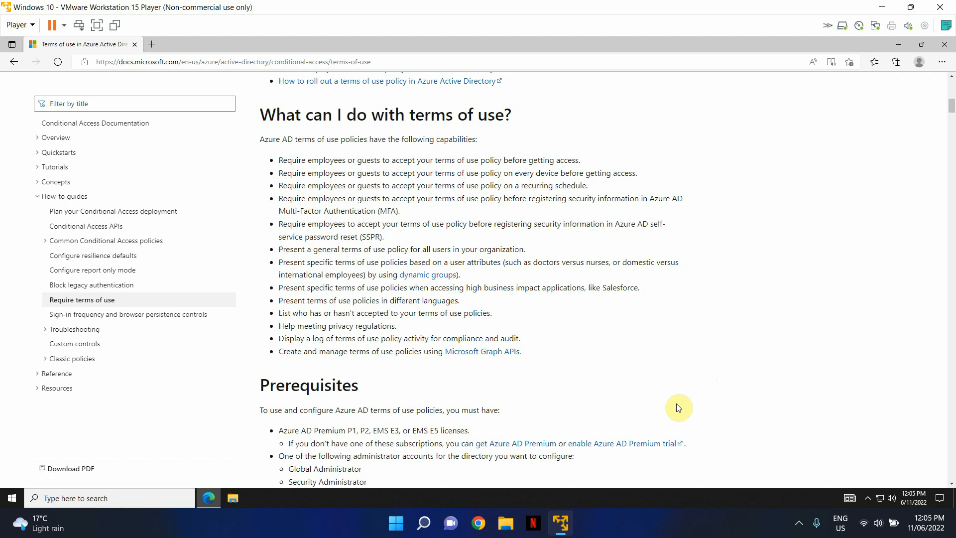
pyautogui.scroll(-1, 726, 357)
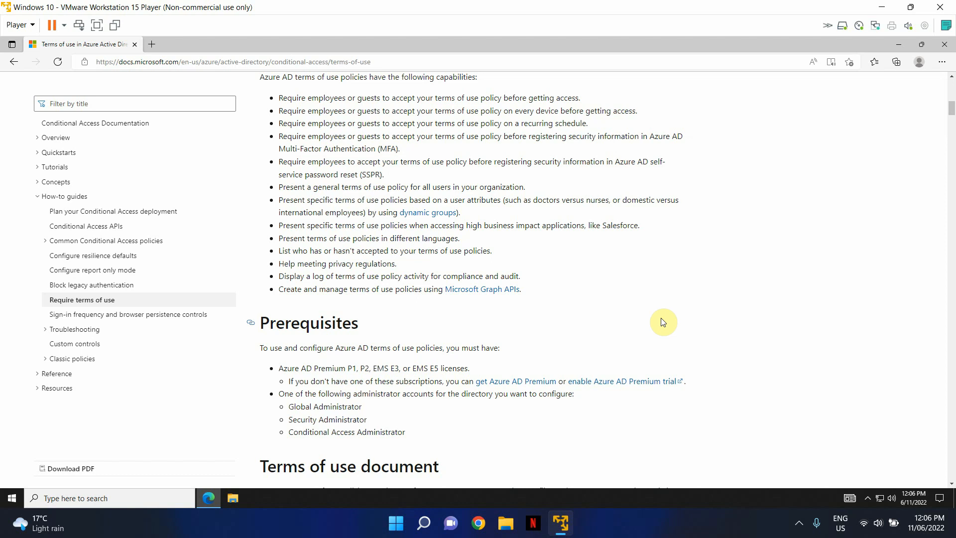
# Open portal.office.com in a new tab, then go through Microsoft 365 Admin to the Azure AD admin center
pyautogui.click(153, 43)
pyautogui.write('portal.office.com')
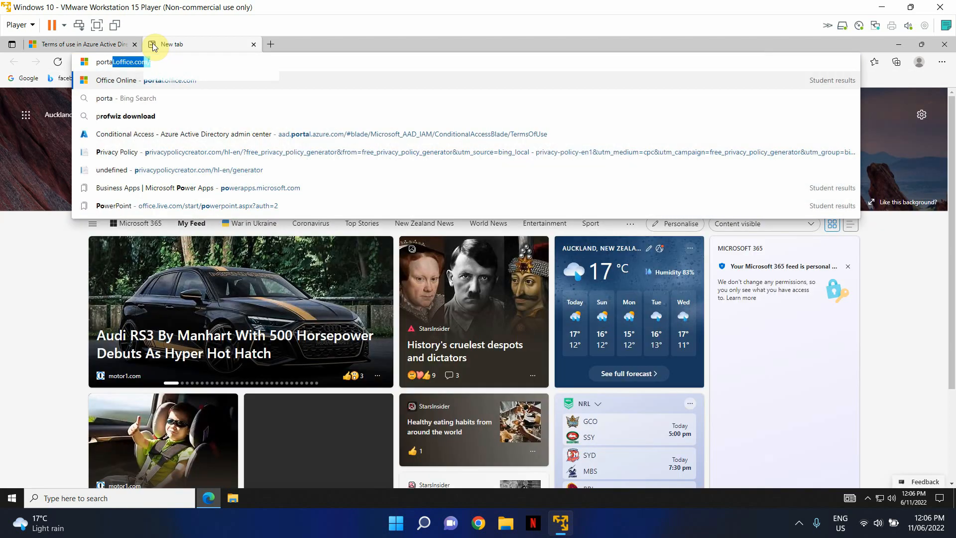
pyautogui.press('Return')
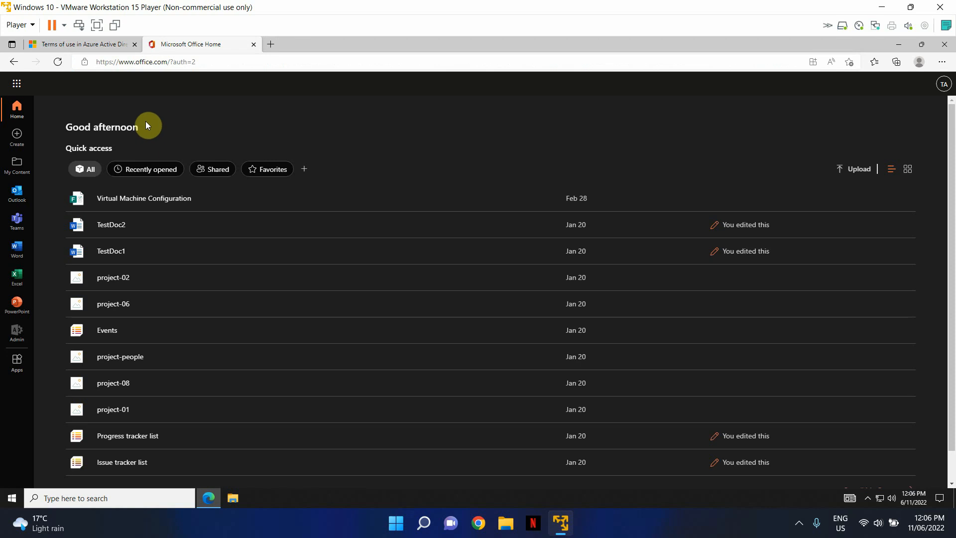
pyautogui.click(17, 334)
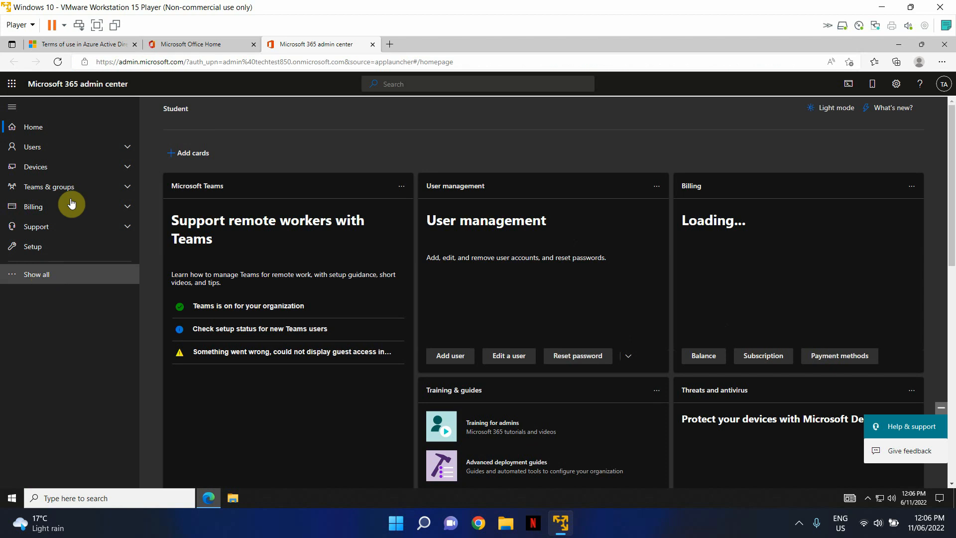
pyautogui.scroll(-2, 70, 203)
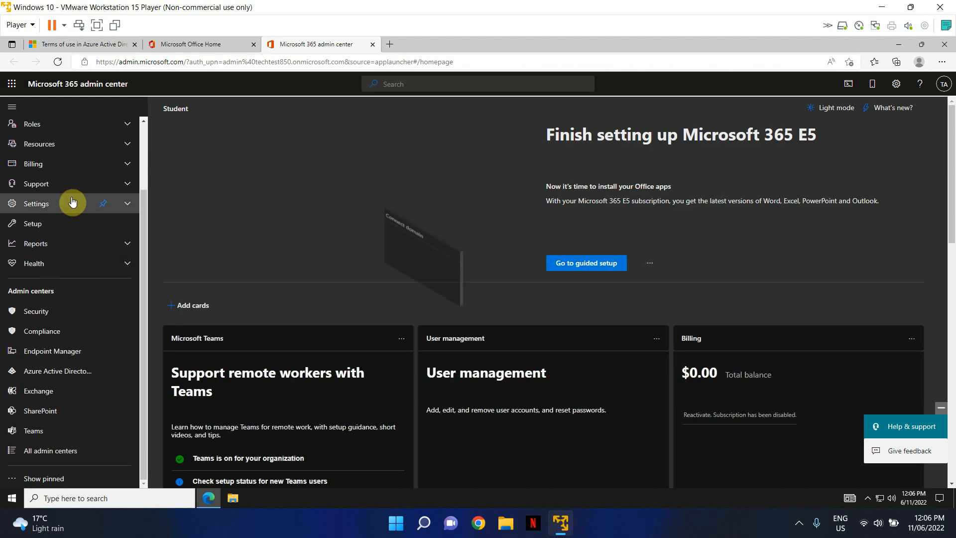
pyautogui.click(37, 372)
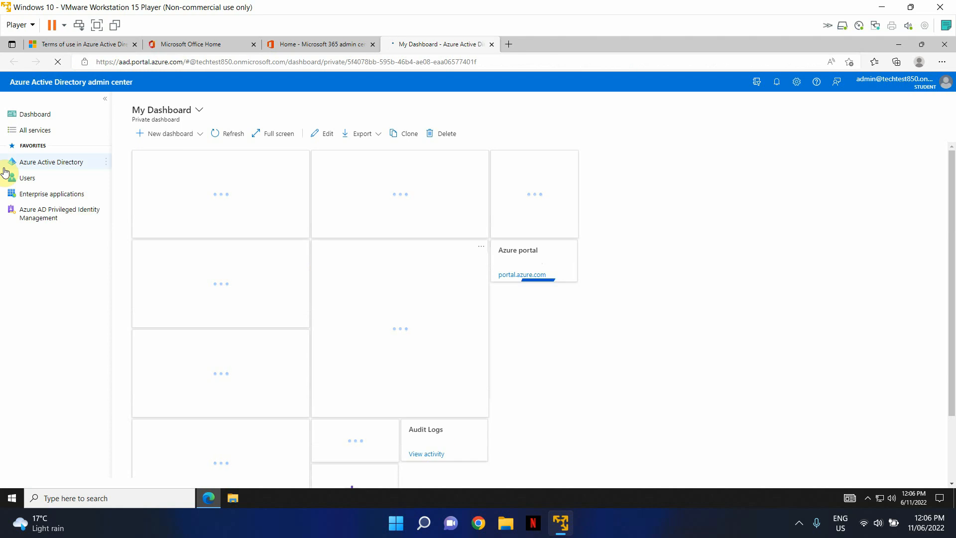
# Navigate Azure Active Directory > Security > Conditional Access > Terms of use
pyautogui.click(52, 164)
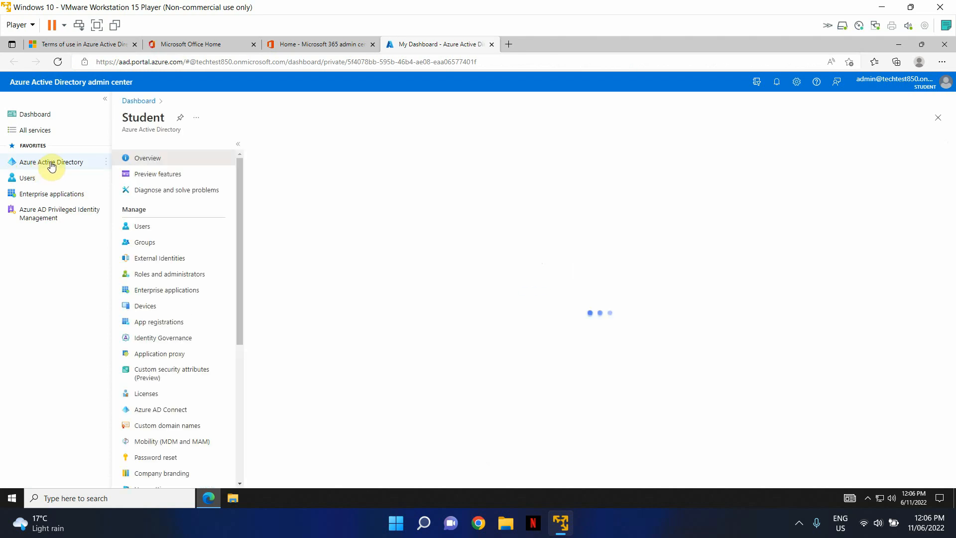
pyautogui.scroll(-5, 214, 264)
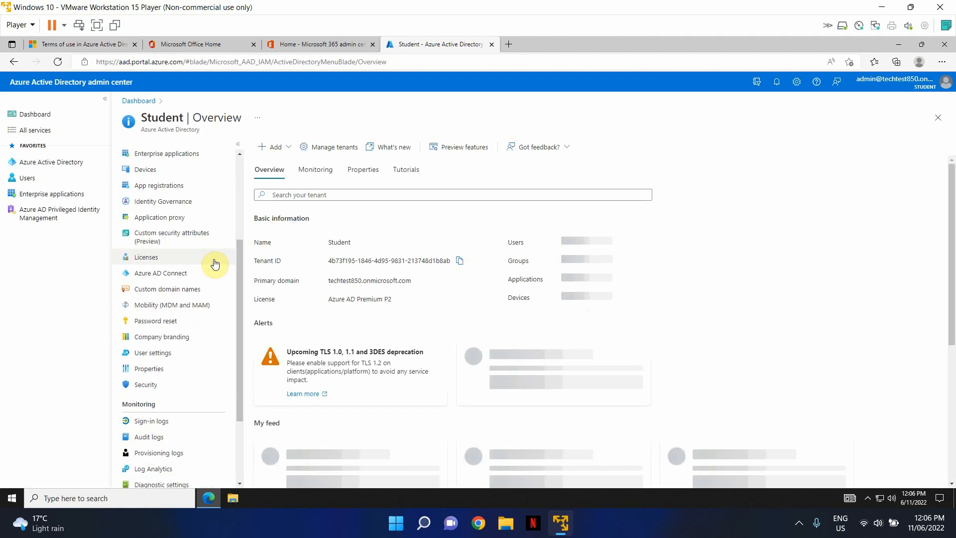
pyautogui.click(163, 389)
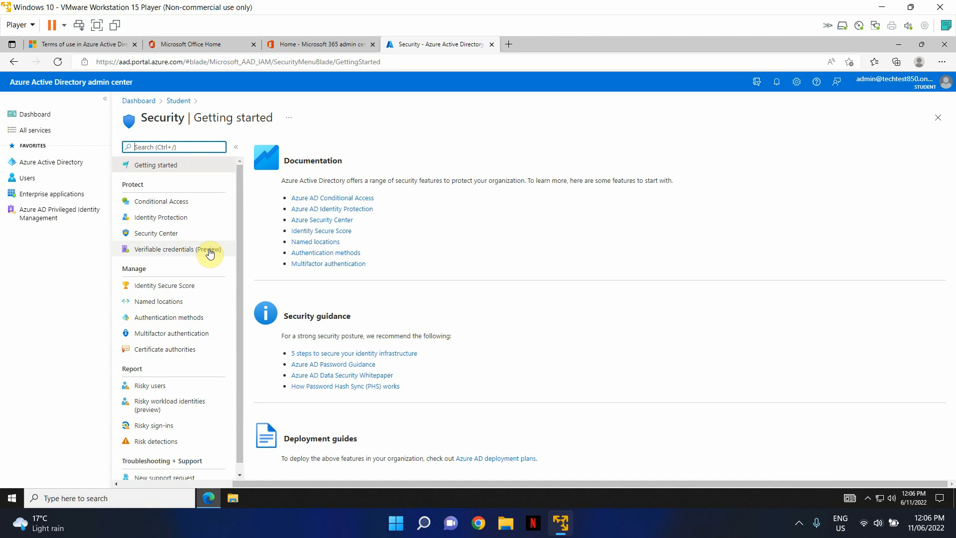
pyautogui.click(169, 202)
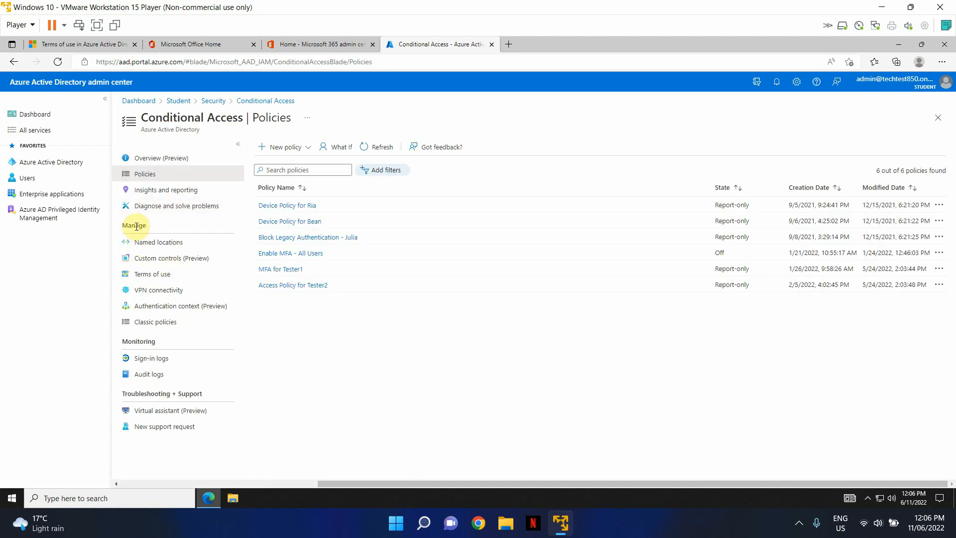
pyautogui.click(164, 275)
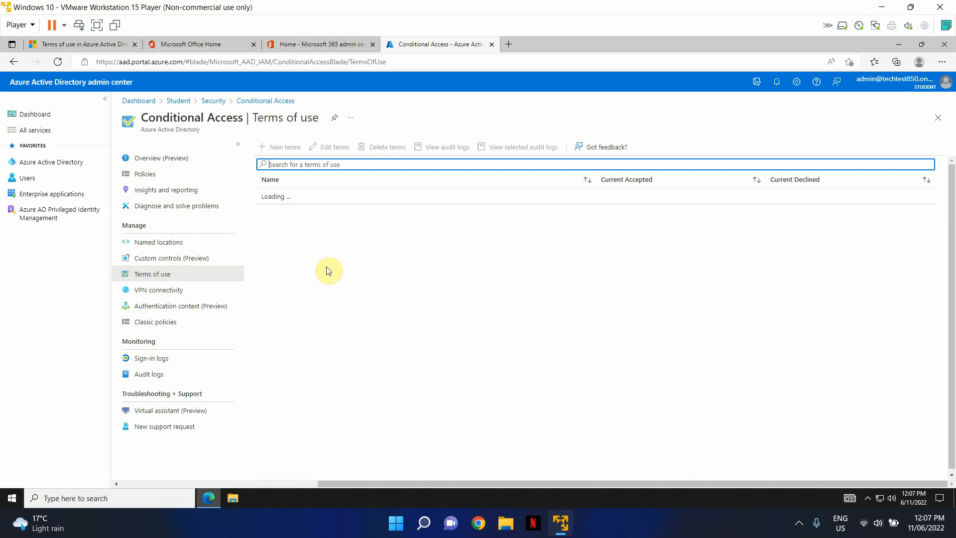
# Create new terms named 'Device Usage Policy' and upload the Terms of Use - Test PDF
pyautogui.click(285, 147)
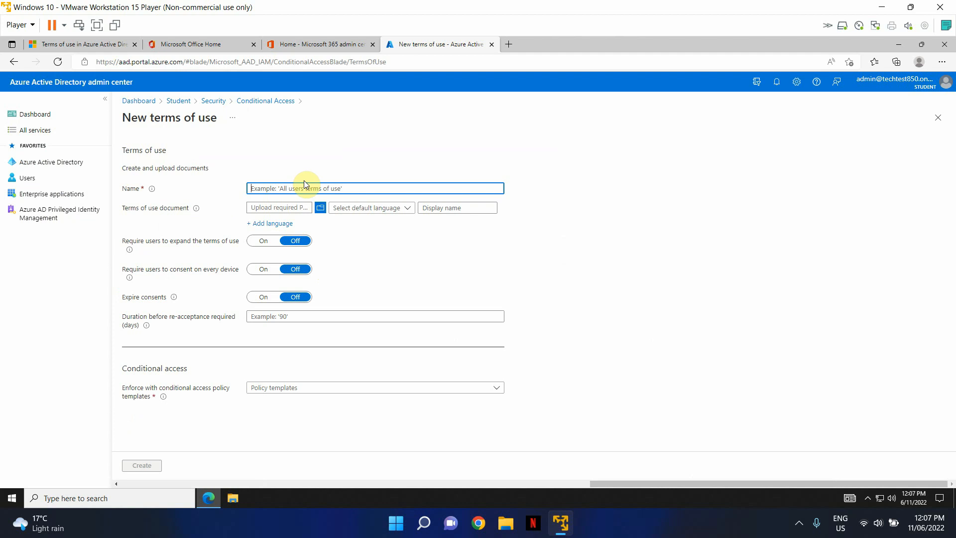
pyautogui.write('Device Usage Policy')
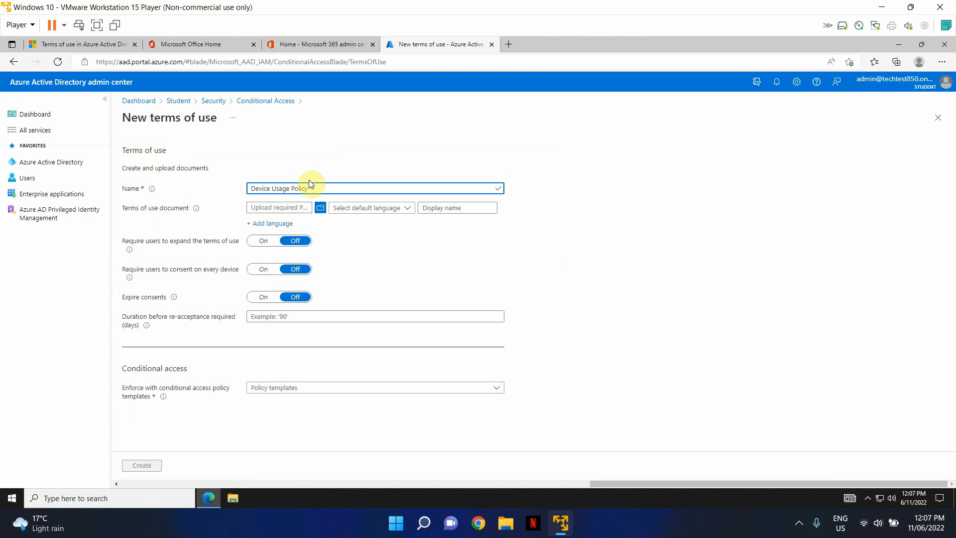
pyautogui.click(320, 208)
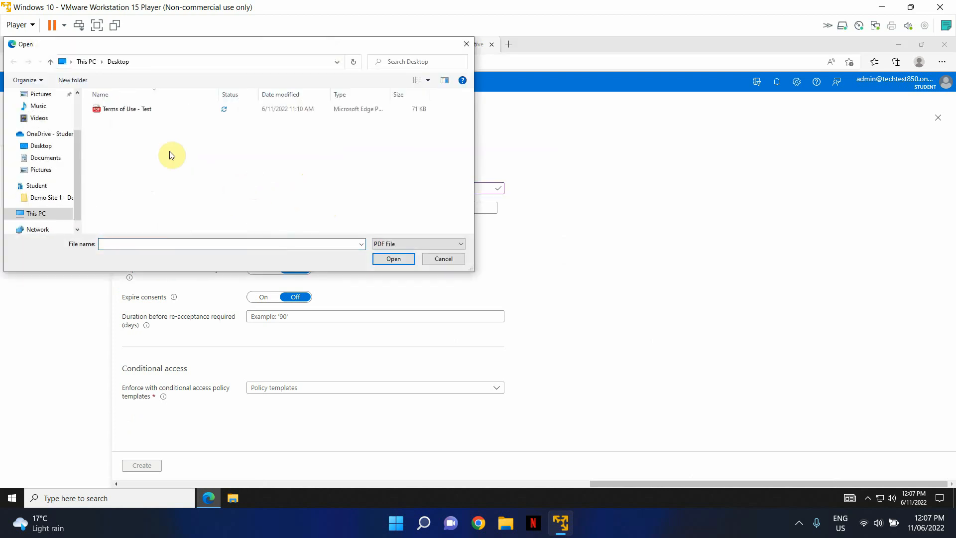
pyautogui.doubleClick(125, 110)
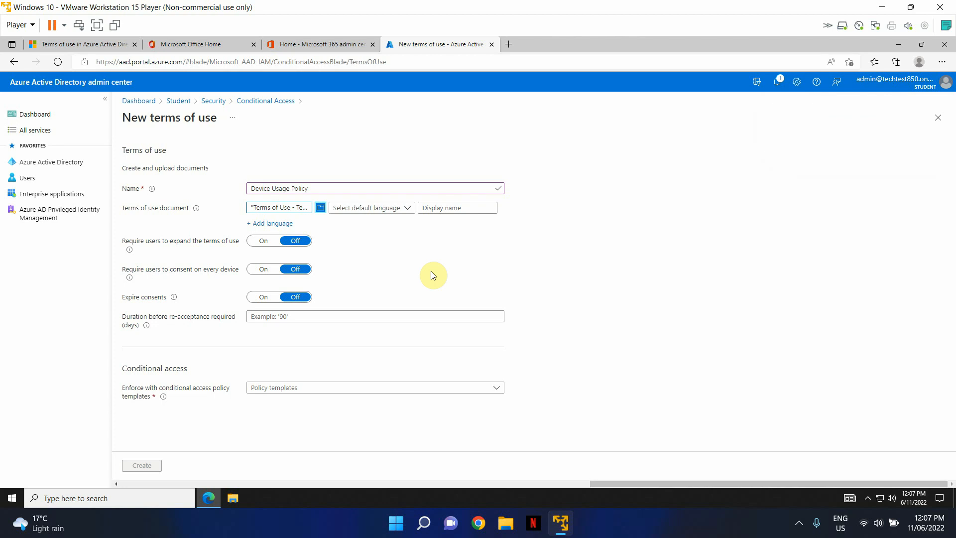
# Set the default language to English (United Kingdom)
pyautogui.click(404, 209)
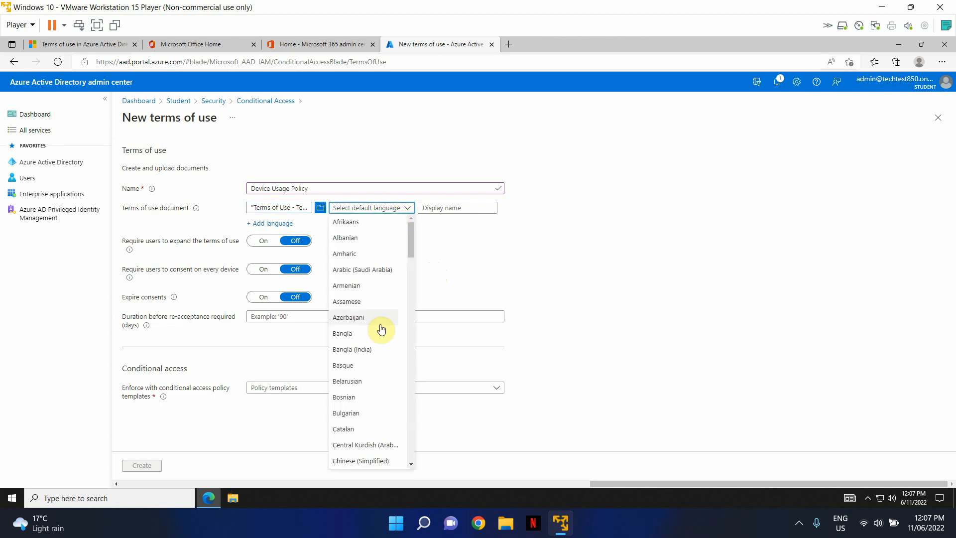
pyautogui.scroll(-2, 381, 330)
pyautogui.scroll(-2, 378, 349)
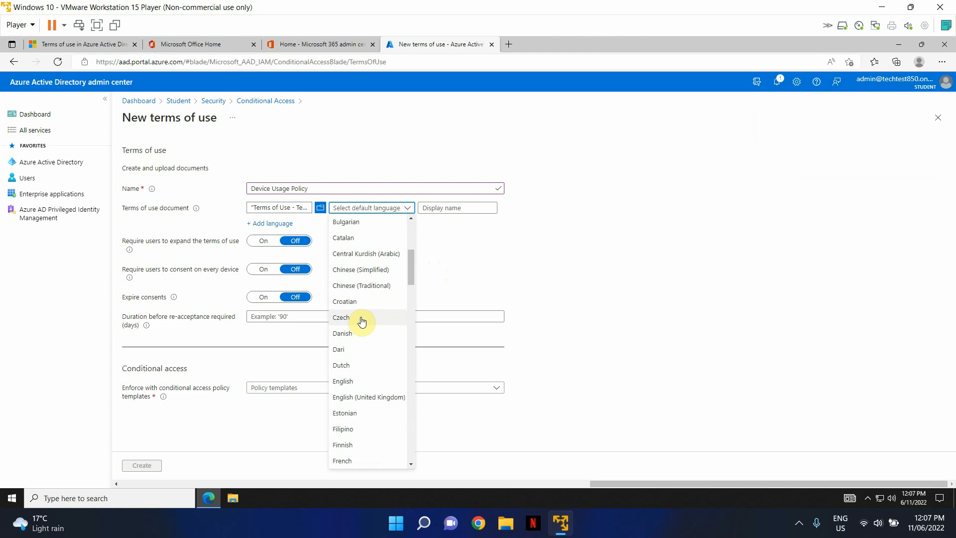
pyautogui.click(365, 399)
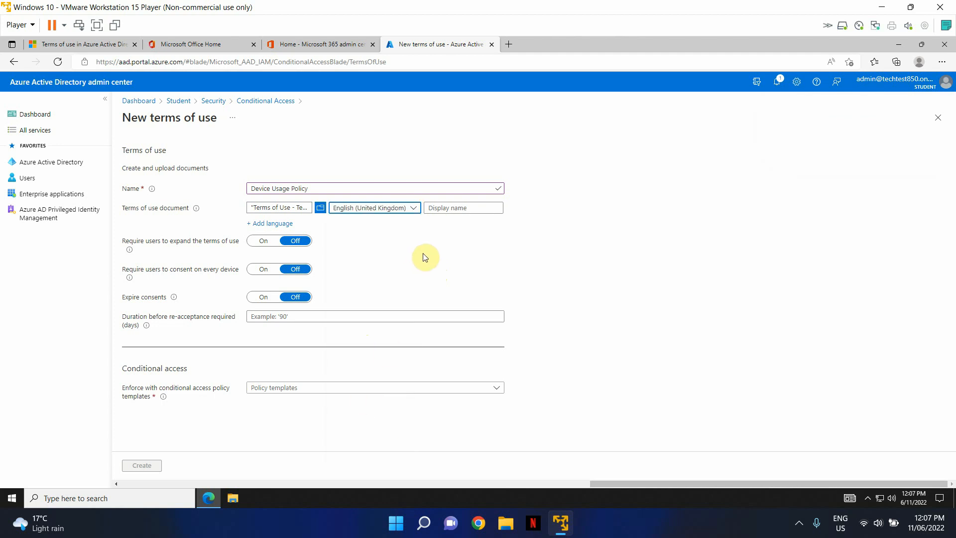
# Use 'Device Usage Policy' as the display name and require users to expand the terms
pyautogui.click(324, 188)
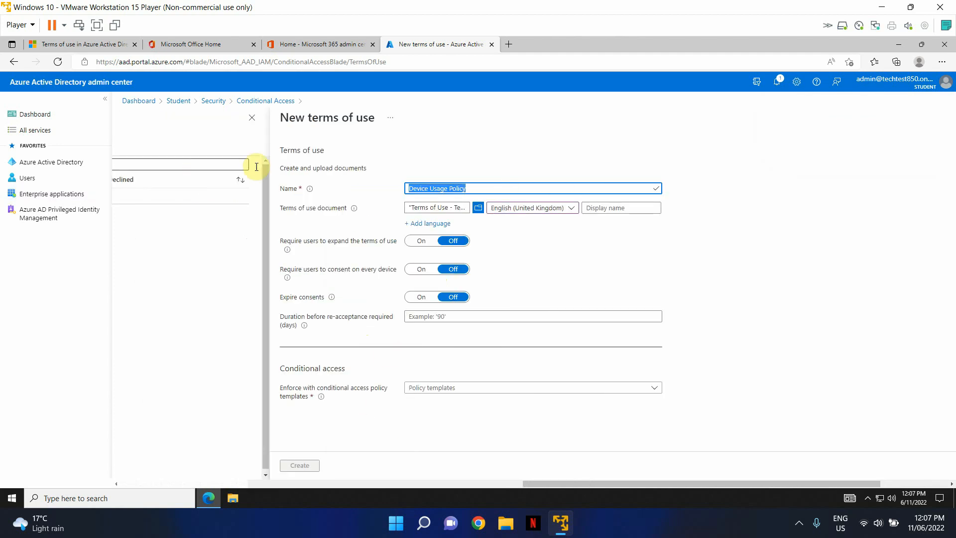
pyautogui.click(602, 208)
pyautogui.write('Device Usage Policy')
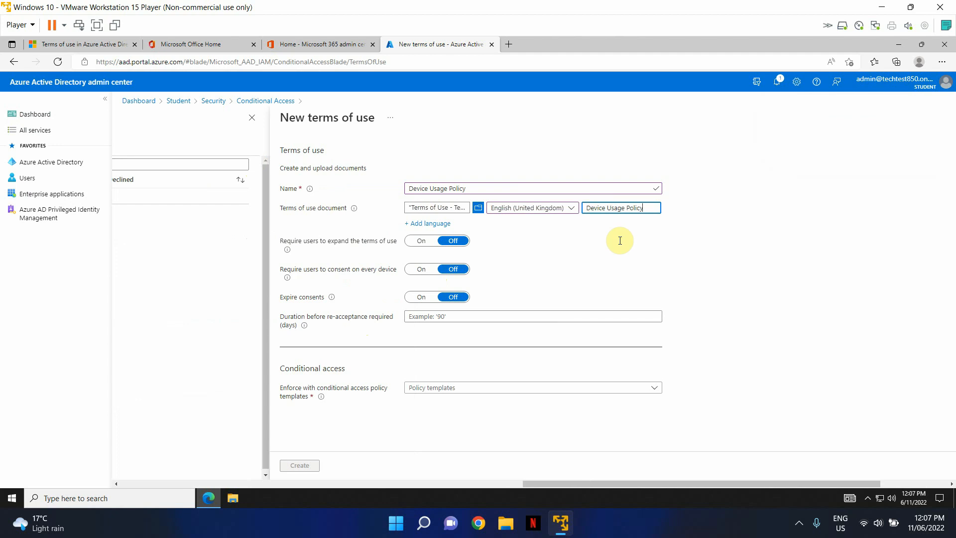
pyautogui.moveTo(533, 484); pyautogui.dragTo(719, 463)
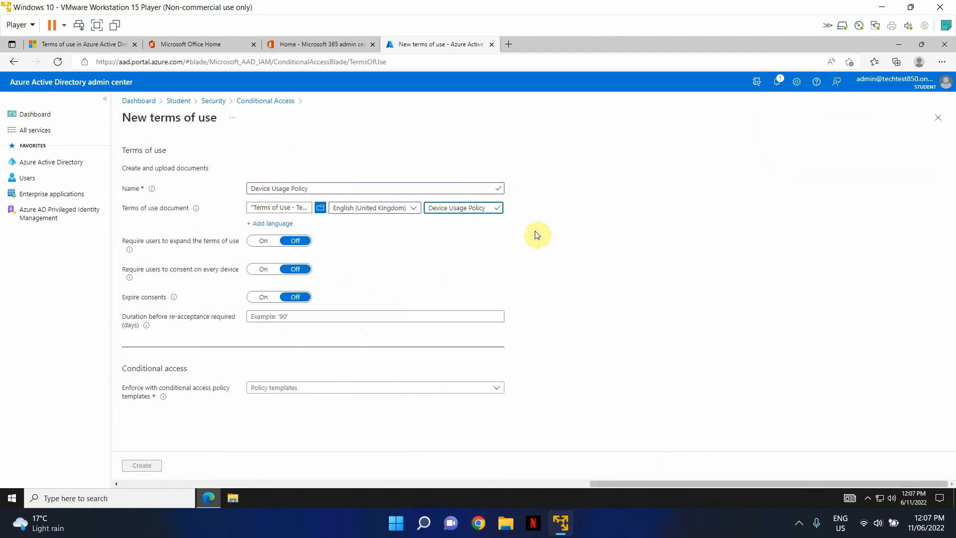
pyautogui.click(607, 250)
pyautogui.moveTo(132, 255)
pyautogui.click(260, 243)
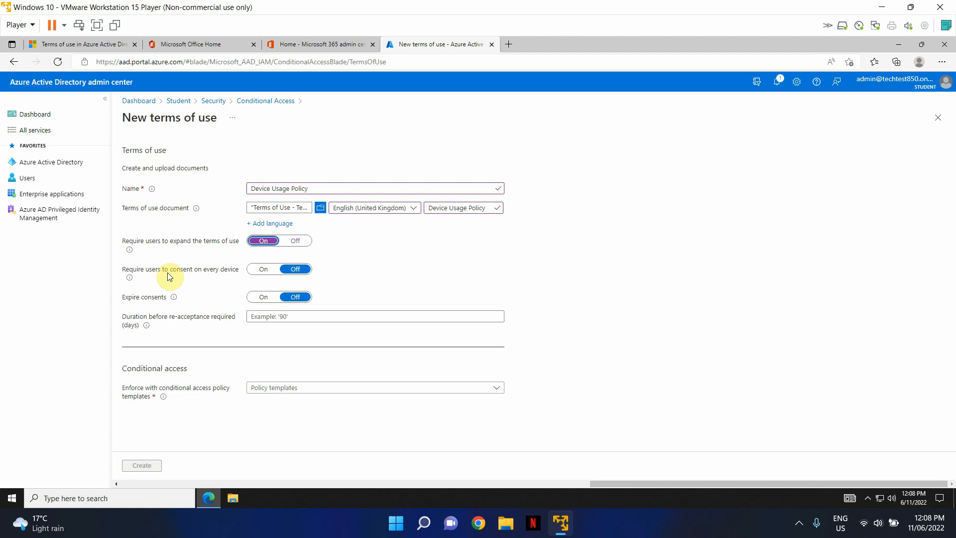
# Require consent on every device, pick the Custom policy template, and create the terms of use
pyautogui.click(264, 269)
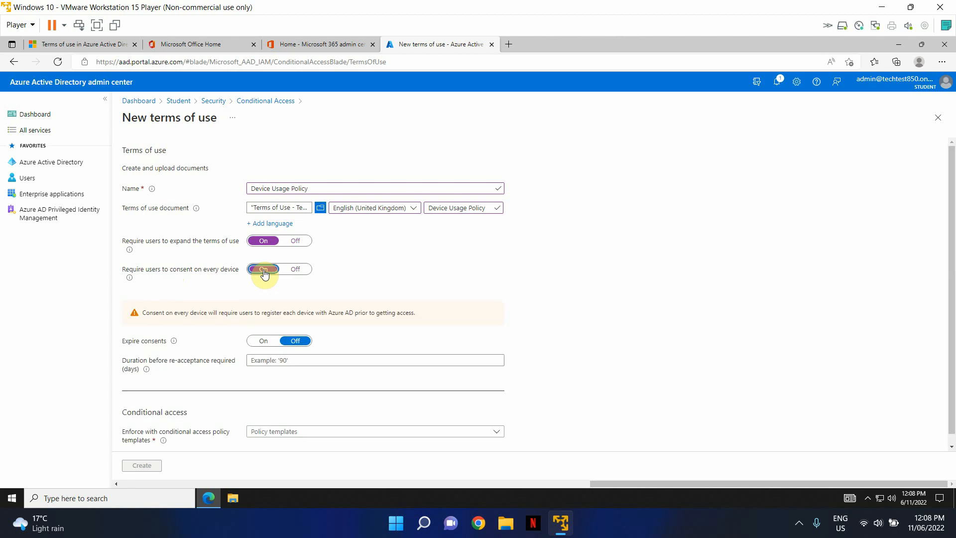
pyautogui.scroll(-1, 196, 354)
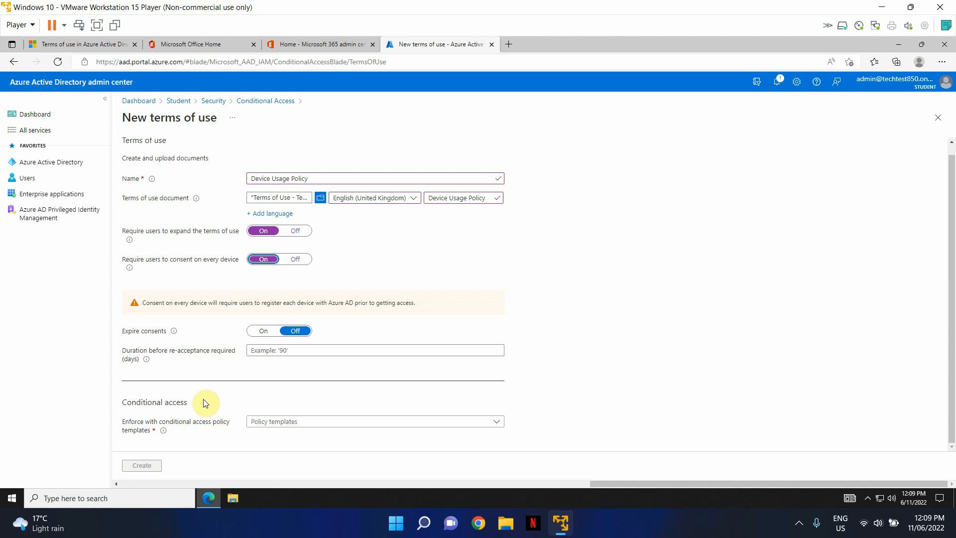
pyautogui.click(293, 427)
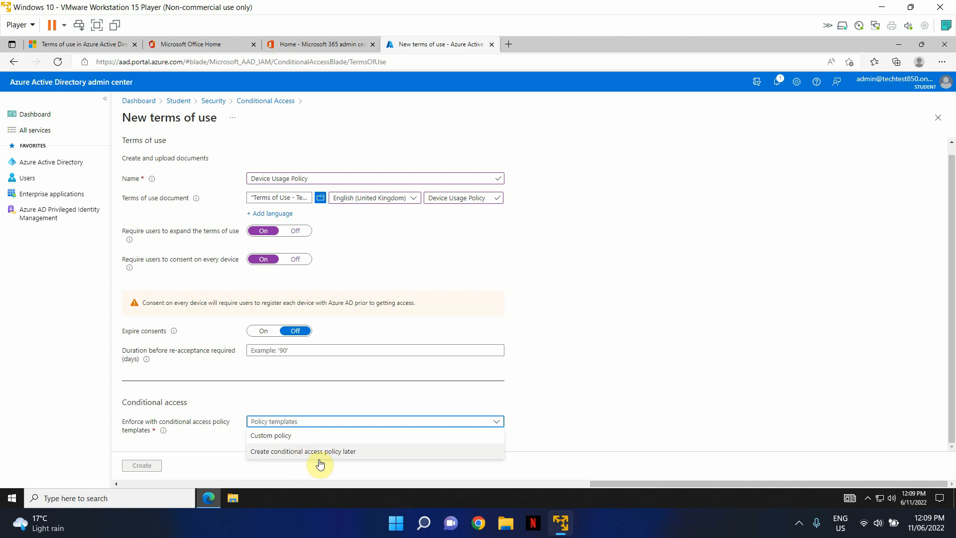
pyautogui.click(268, 435)
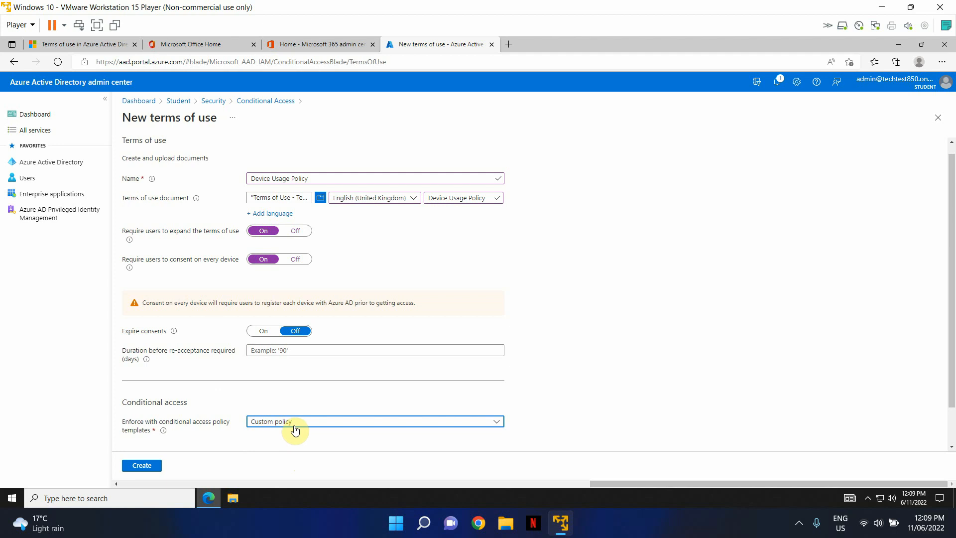
pyautogui.click(140, 466)
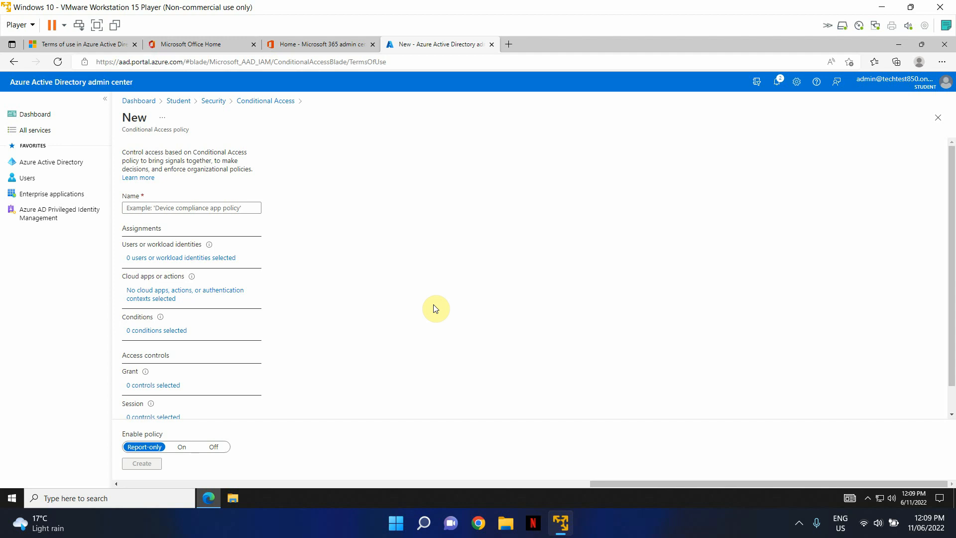
# Name the new Conditional Access policy 'Device Usage Policy'
pyautogui.click(160, 207)
pyautogui.write('Devi')
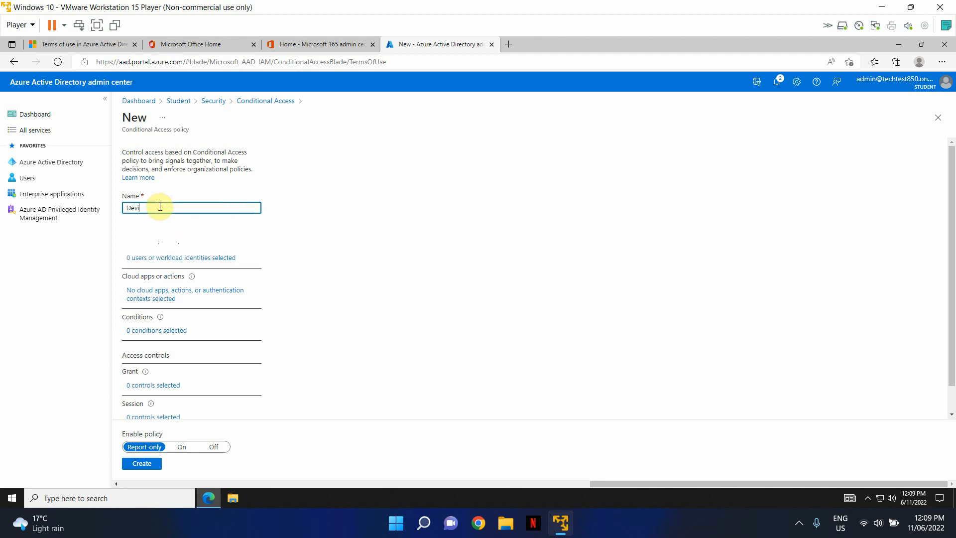
pyautogui.write('ce Usage Policy')
pyautogui.click(368, 279)
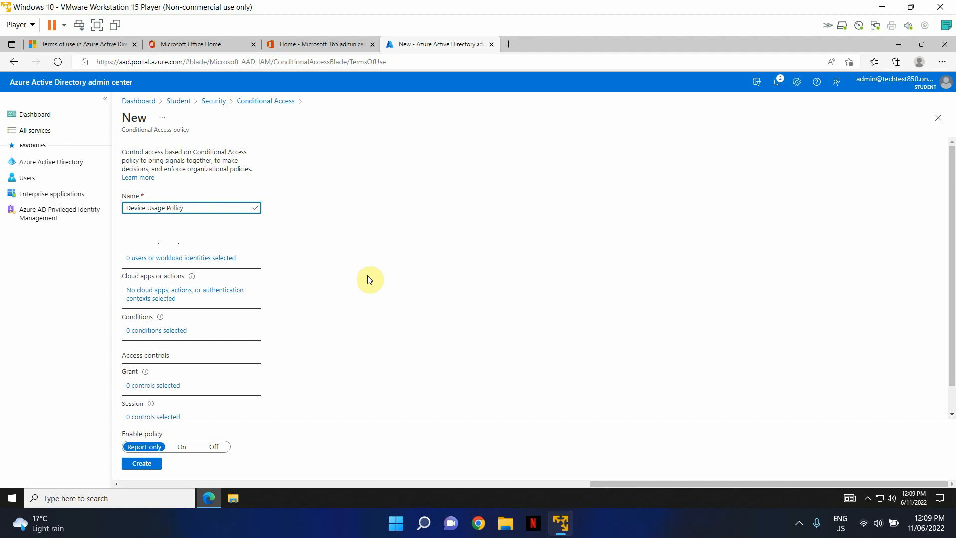
# Limit the policy's users to the admin account found by searching 'admin'
pyautogui.click(194, 259)
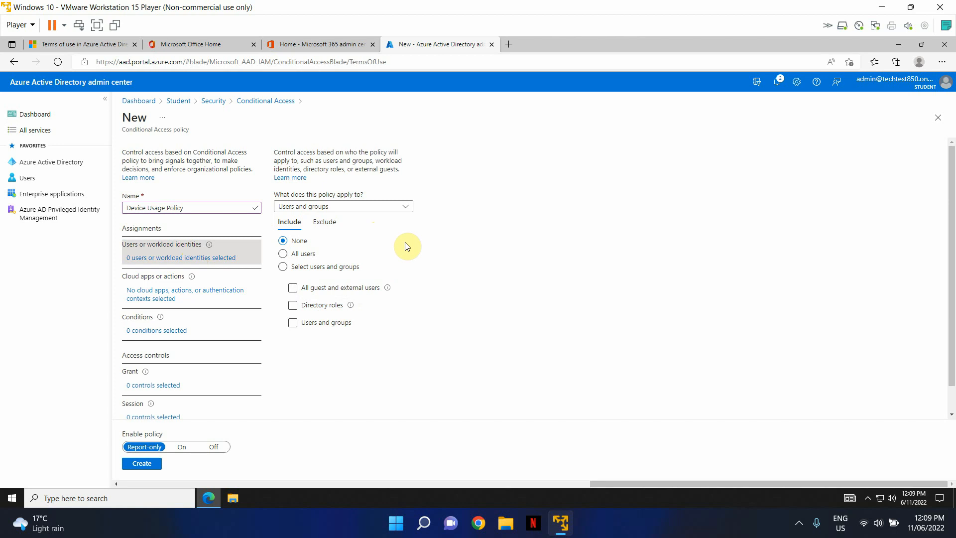
pyautogui.click(312, 267)
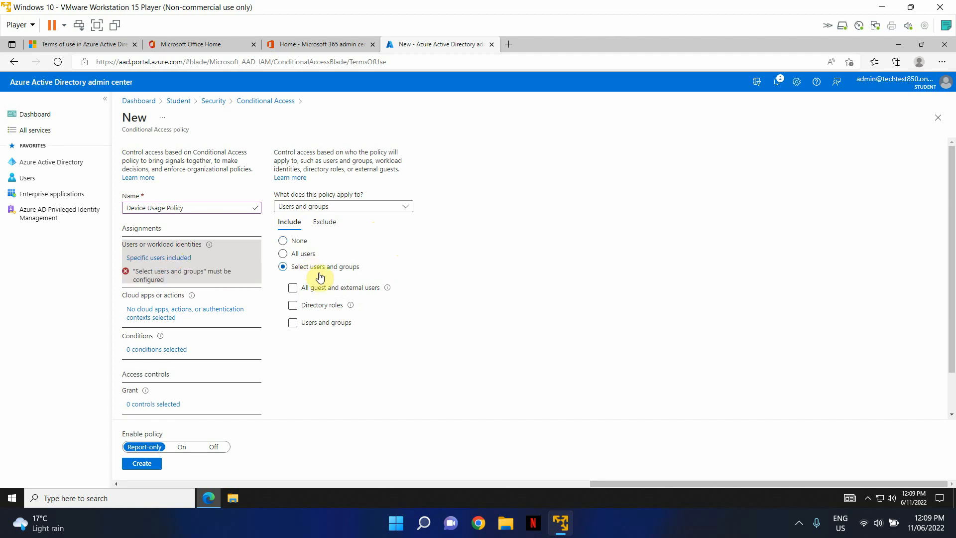
pyautogui.click(318, 328)
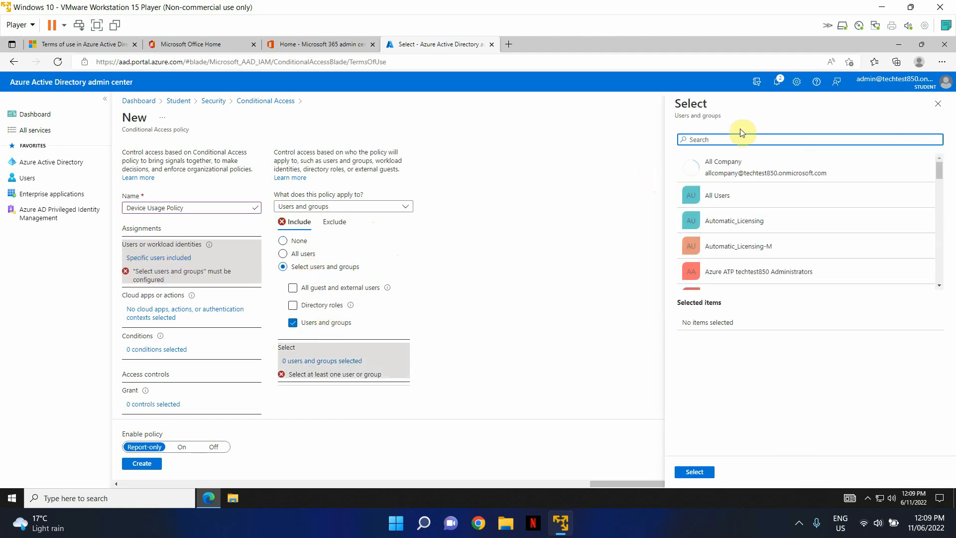
pyautogui.write('admin')
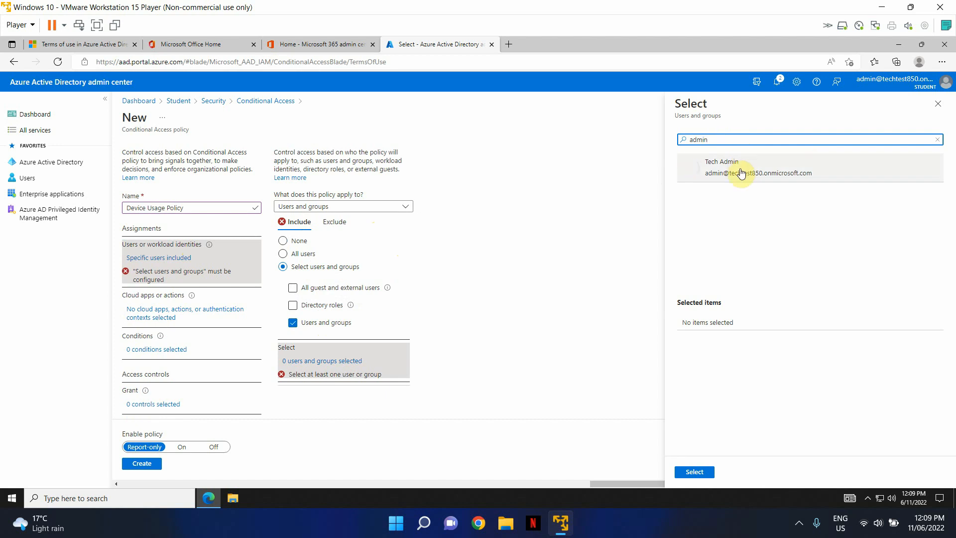
pyautogui.click(740, 165)
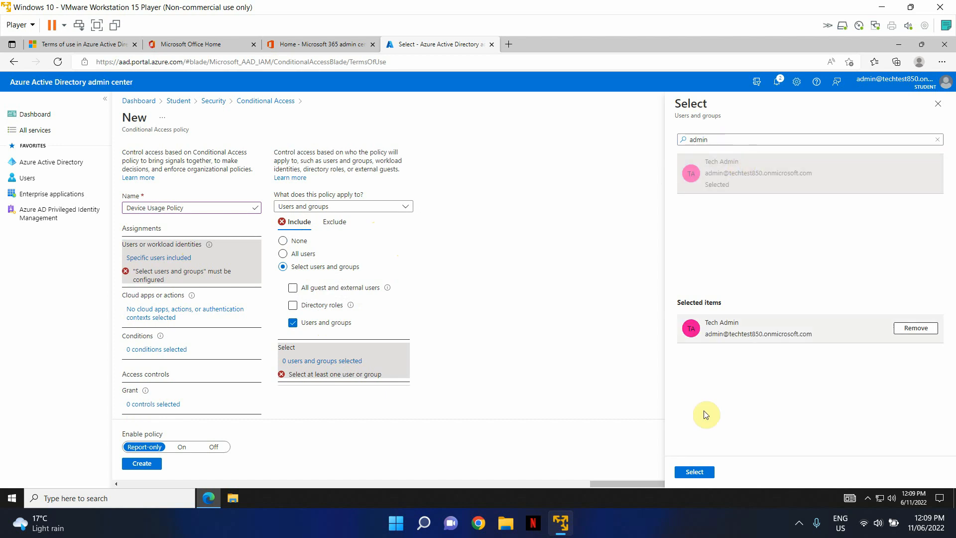
pyautogui.click(697, 471)
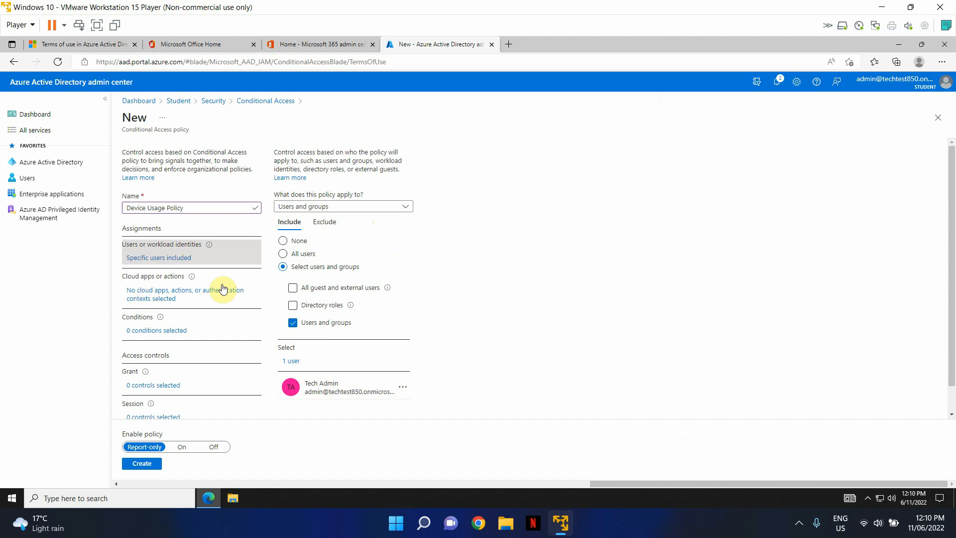
# Set the policy's cloud apps to Office 365 only, then bring up its Conditions list
pyautogui.click(166, 298)
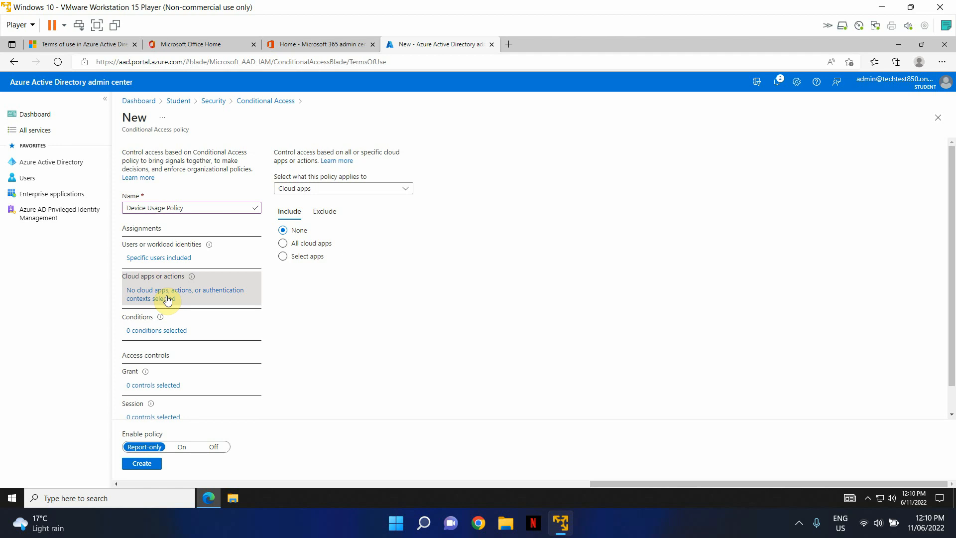
pyautogui.click(318, 248)
pyautogui.click(305, 255)
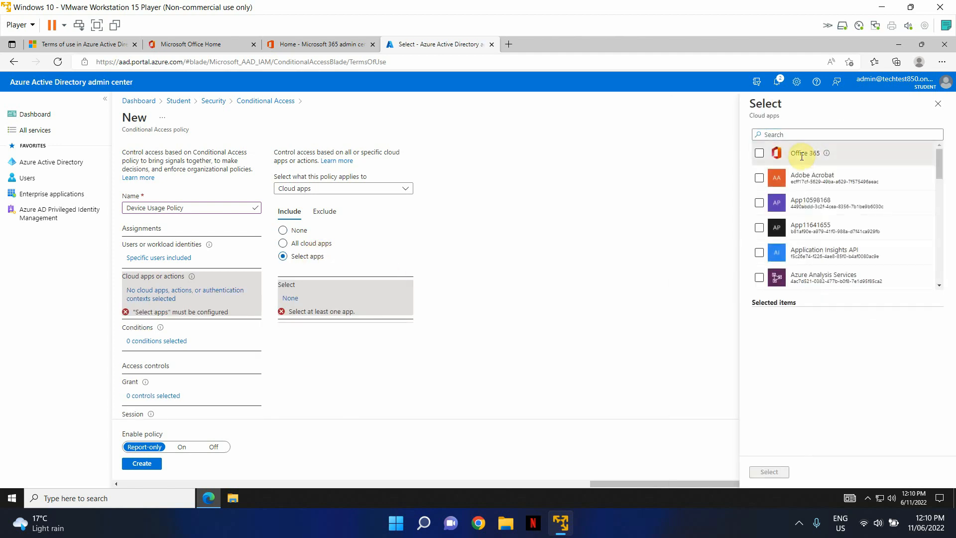
pyautogui.click(760, 153)
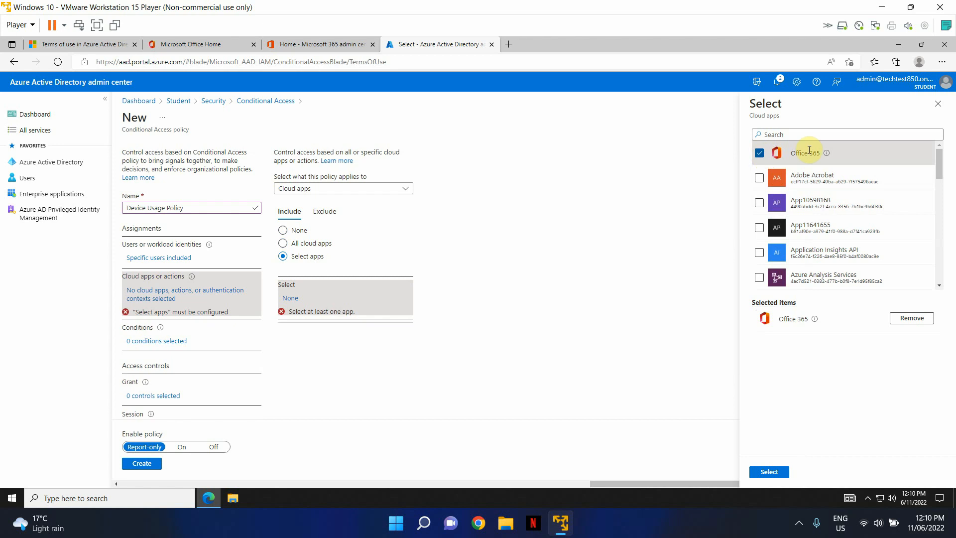
pyautogui.click(778, 473)
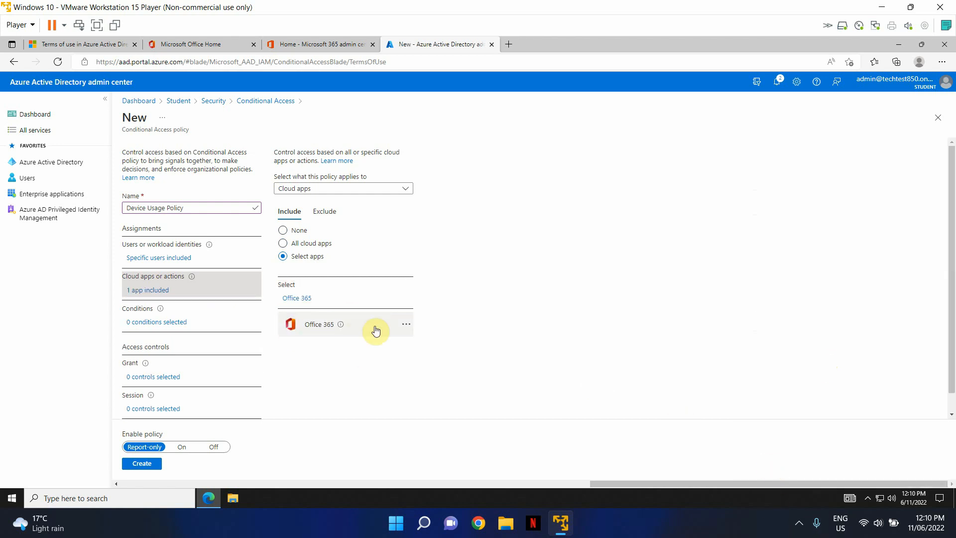
pyautogui.moveTo(342, 326)
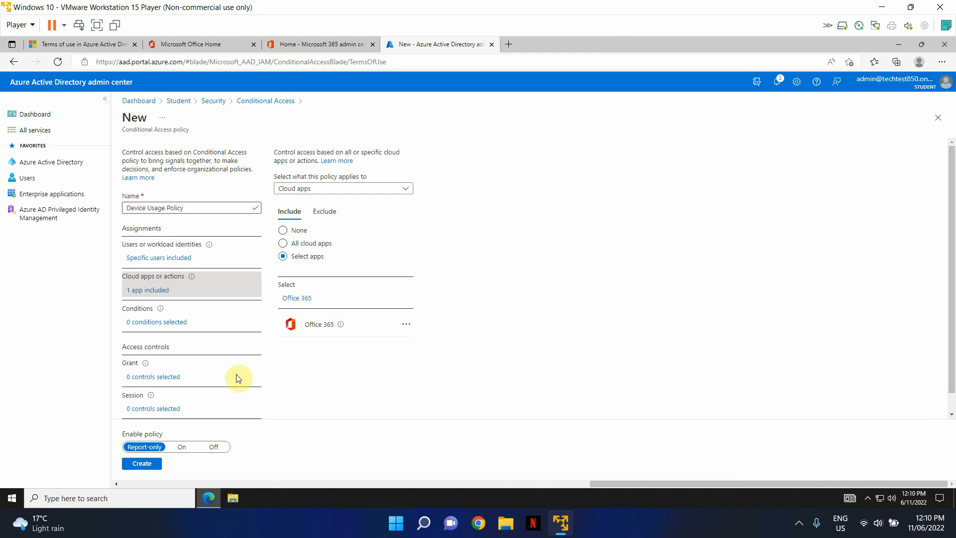
pyautogui.scroll(-1, 237, 378)
pyautogui.click(174, 309)
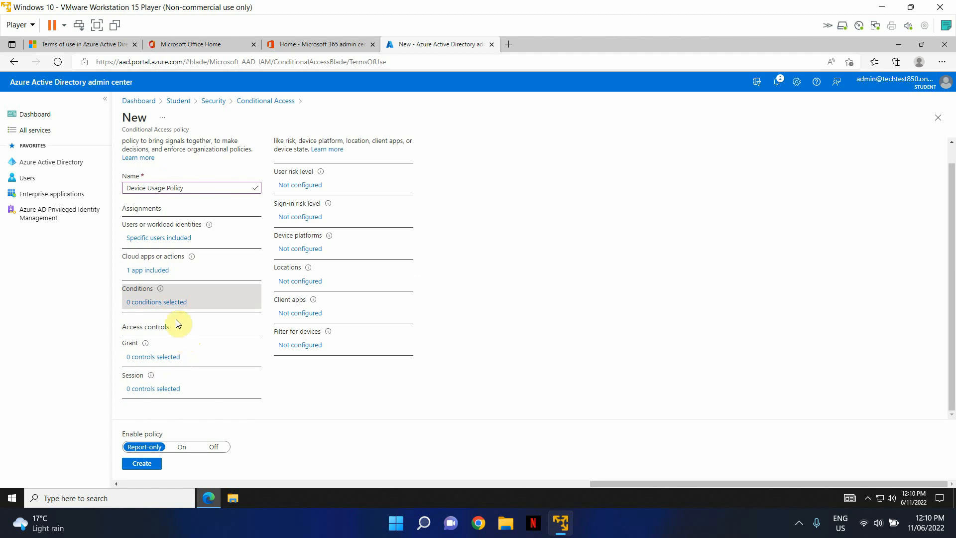
# In the Grant controls, keep Grant access and tick the Device Usage Policy terms
pyautogui.click(165, 358)
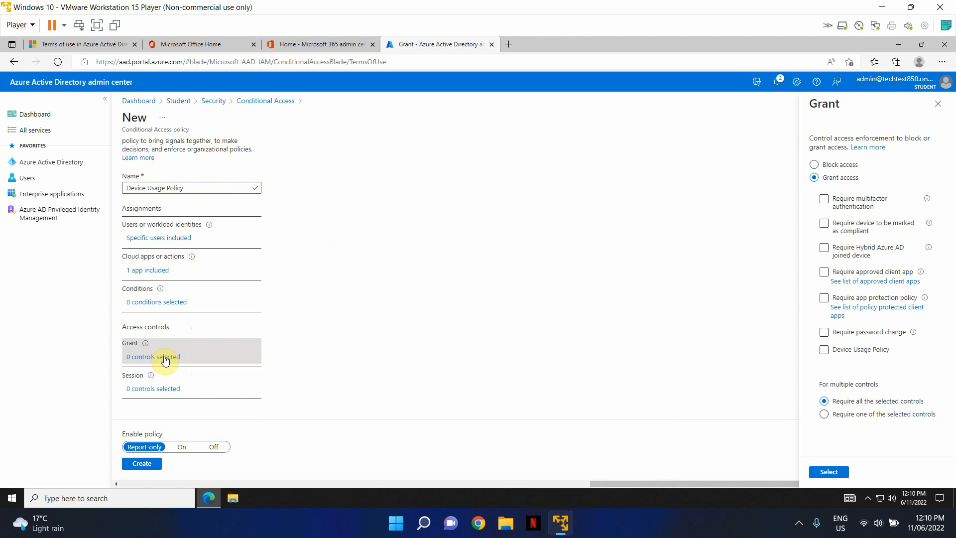
pyautogui.click(825, 351)
# Confirm the grant control and create the policy, saved in Report-only mode
pyautogui.click(829, 472)
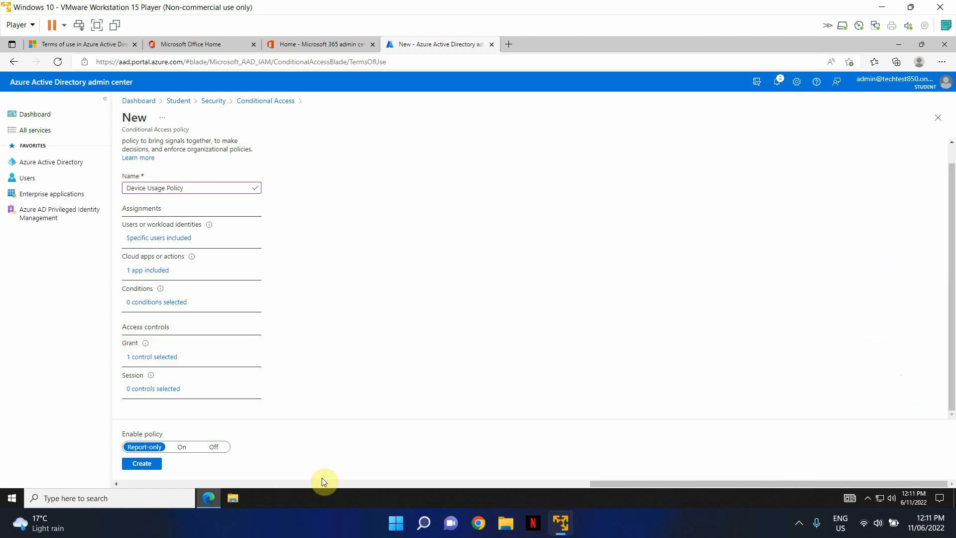
pyautogui.click(142, 463)
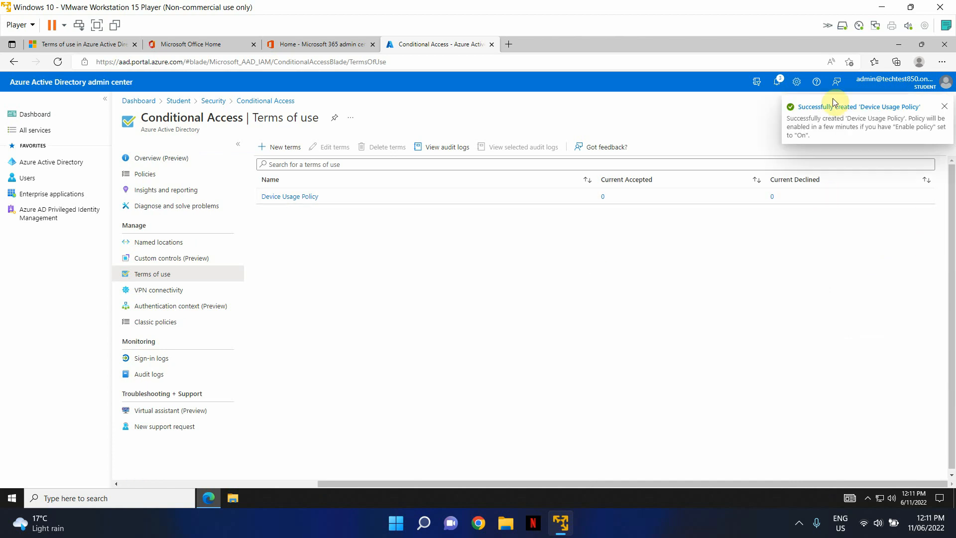
# Show the Conditional Access policies list refreshed, with Device Usage Policy listed as Report-only
pyautogui.click(143, 179)
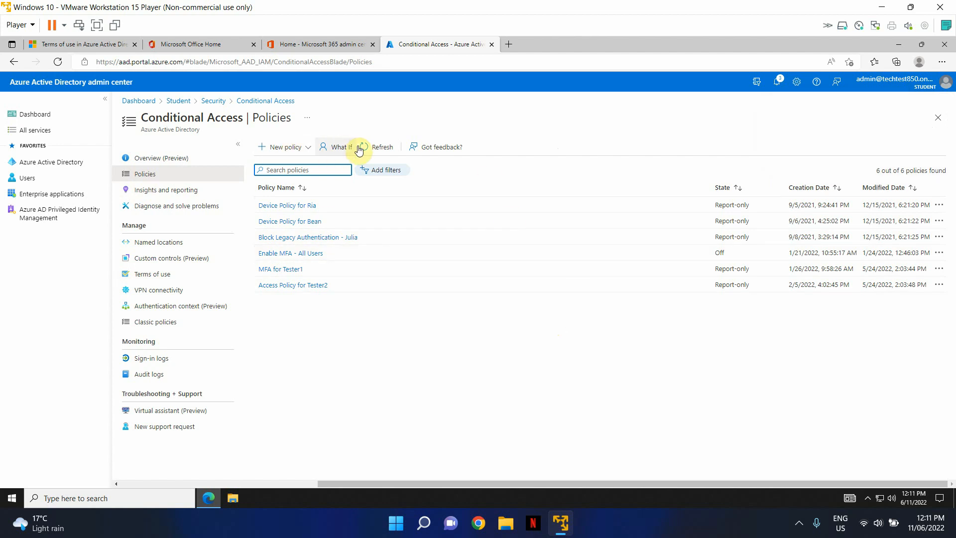
pyautogui.click(384, 150)
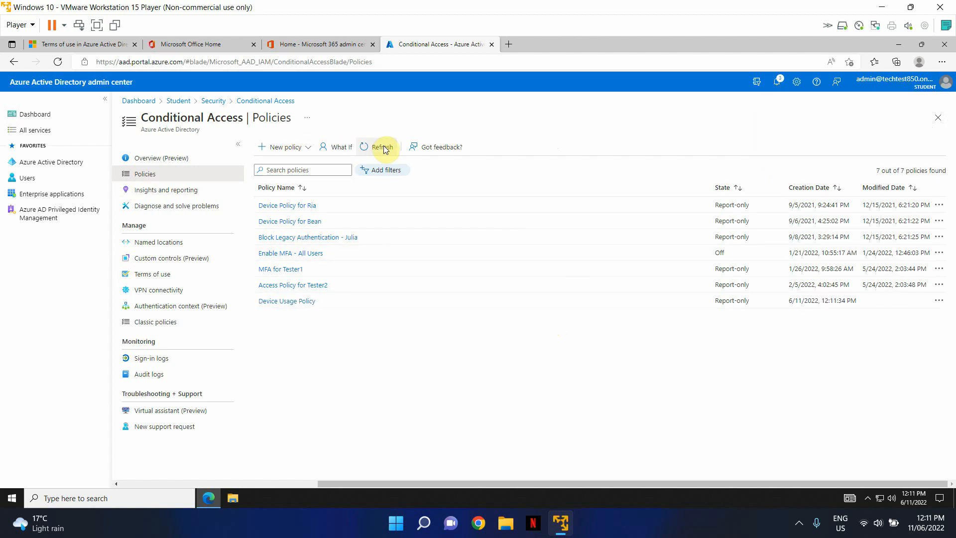
# Open Device Usage Policy, set Enable policy to On, and save
pyautogui.click(284, 302)
pyautogui.scroll(-2, 329, 307)
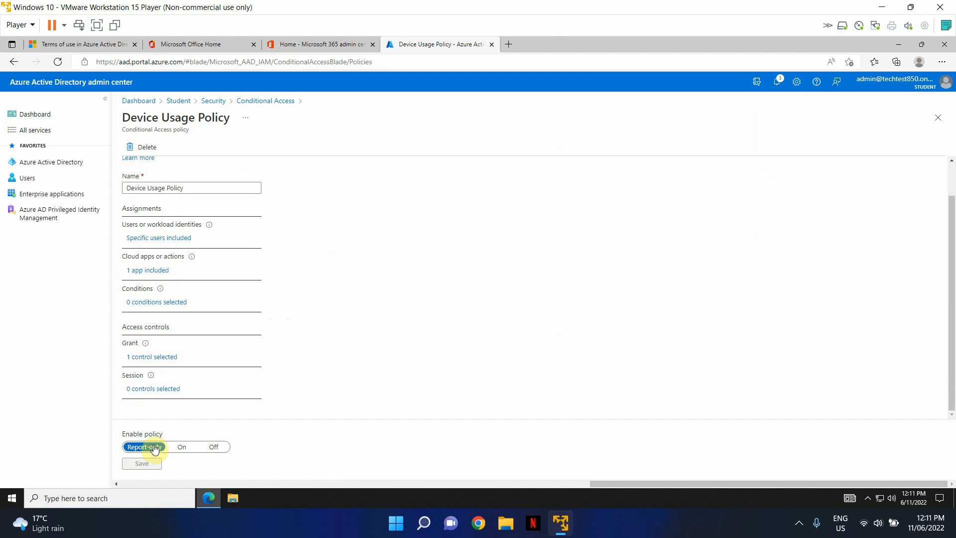
pyautogui.click(184, 450)
pyautogui.click(154, 465)
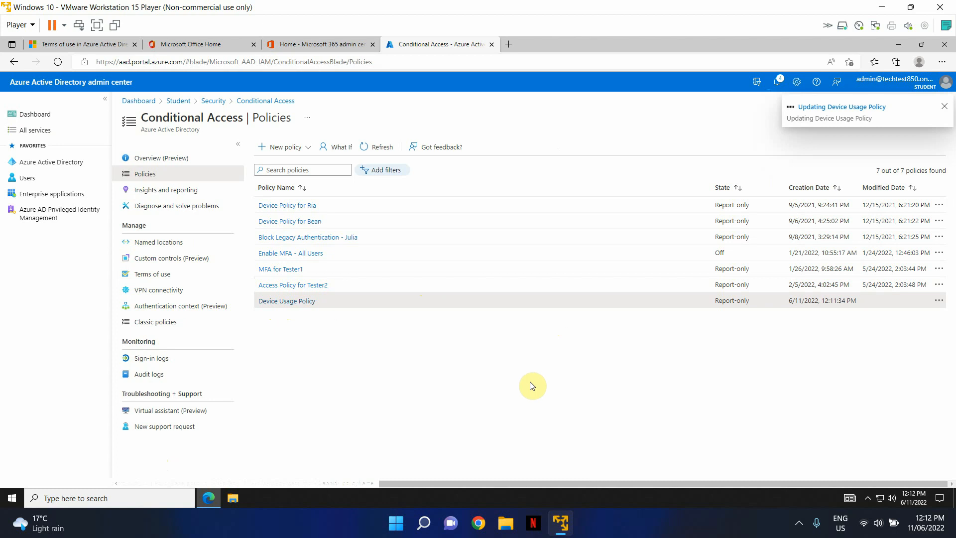
# Refresh the list and reload the page, then set the policy to On and save again
pyautogui.click(378, 155)
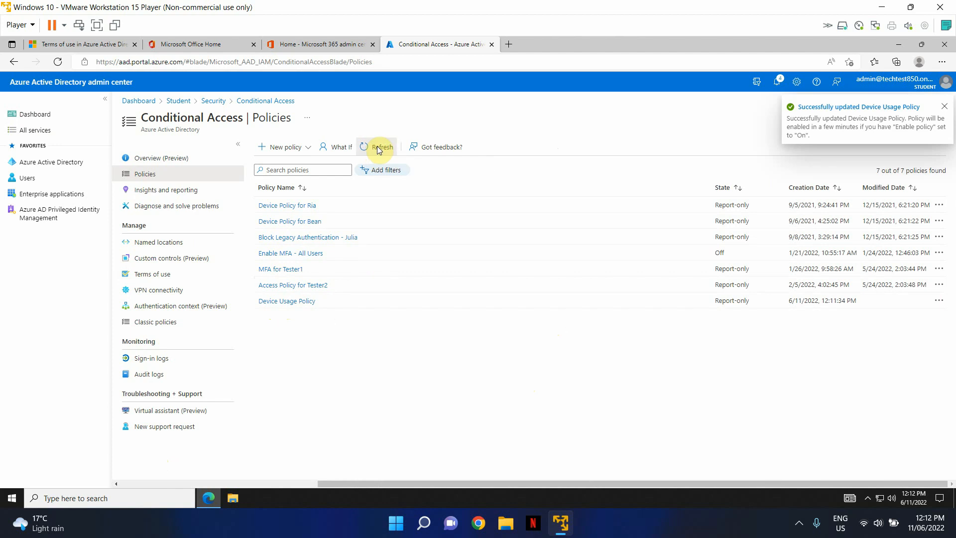
pyautogui.click(378, 150)
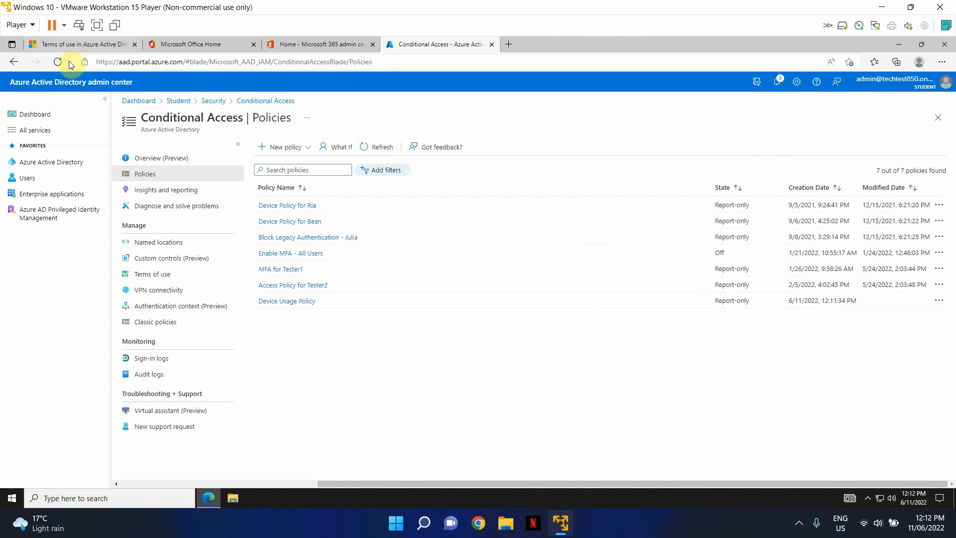
pyautogui.click(56, 62)
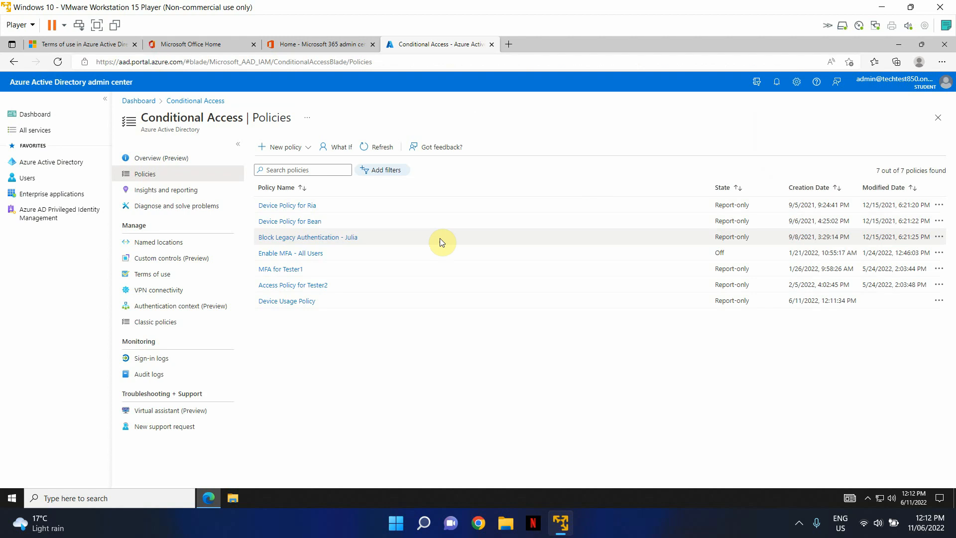
pyautogui.click(289, 302)
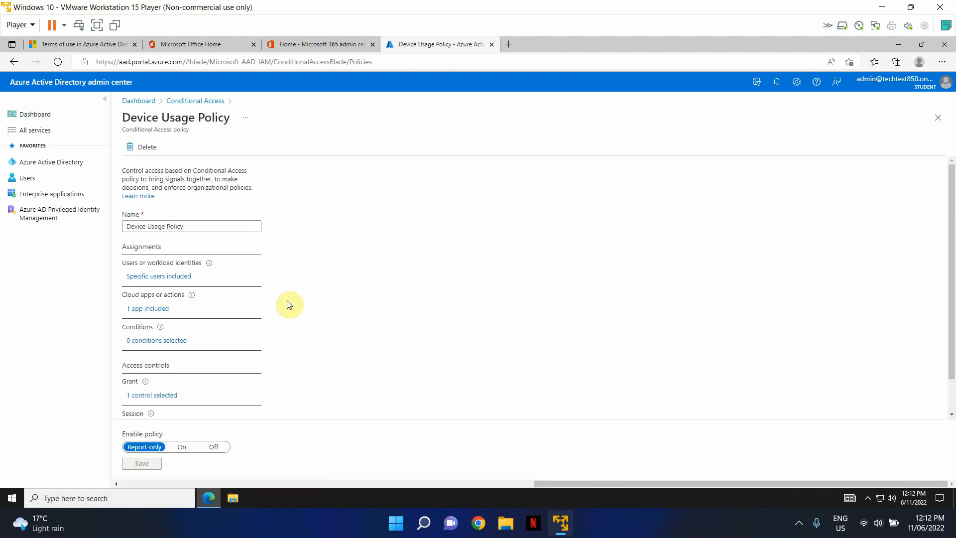
pyautogui.click(183, 448)
pyautogui.click(133, 462)
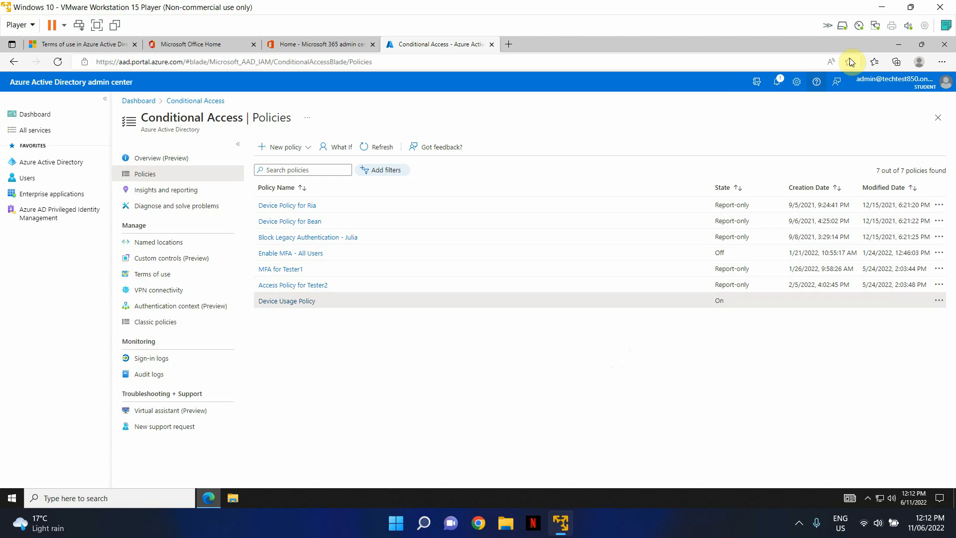
# Minimize Edge, launch Firefox and go to portal.office
pyautogui.click(898, 46)
pyautogui.doubleClick(16, 349)
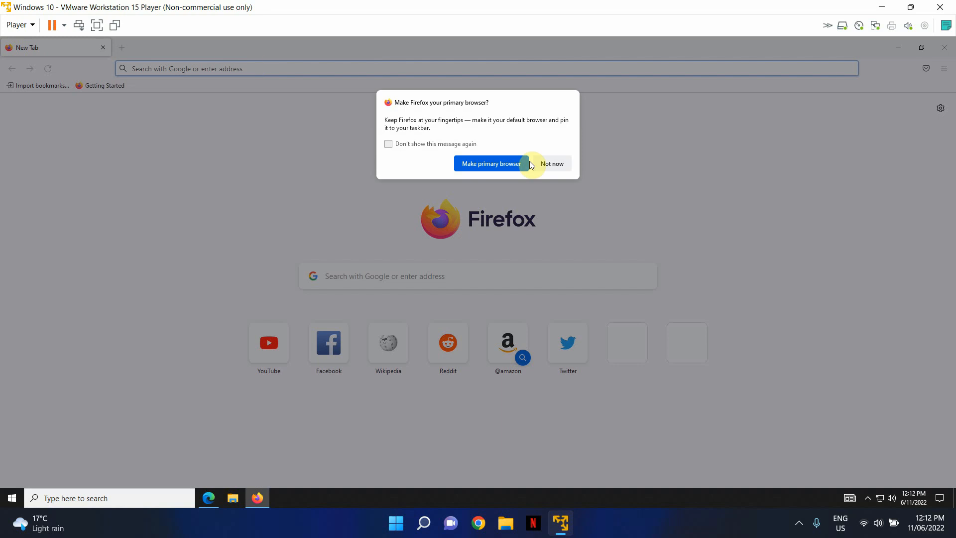
pyautogui.click(554, 165)
pyautogui.write('portal.')
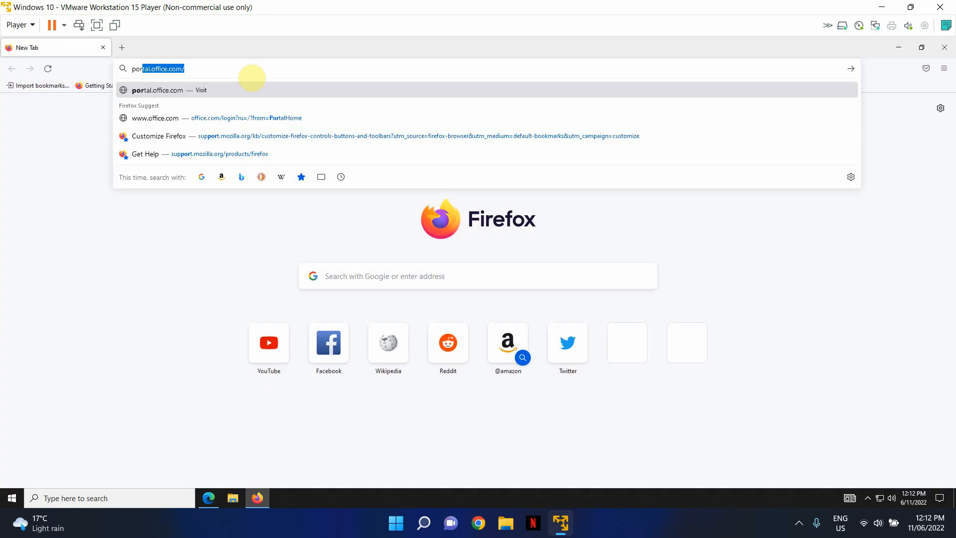
pyautogui.write('office.c')
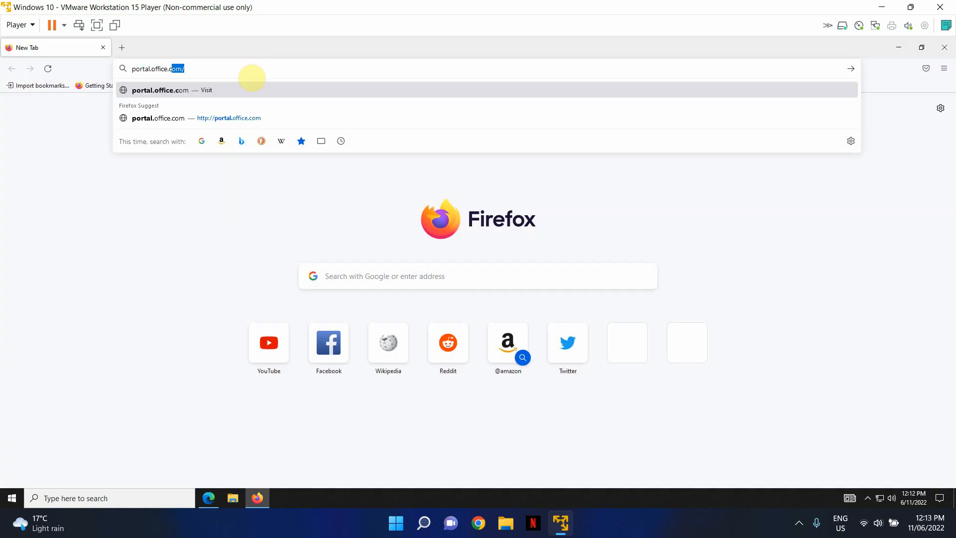
pyautogui.press('Return')
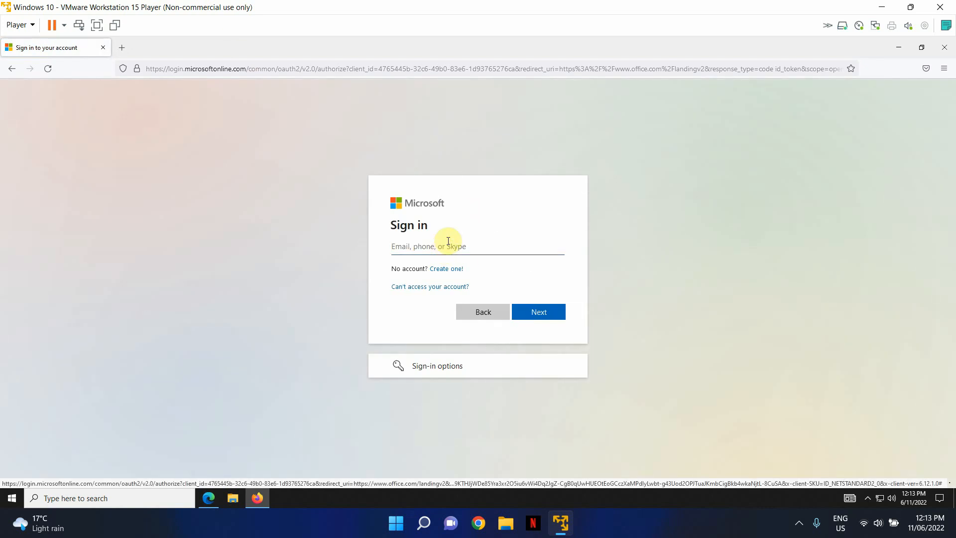
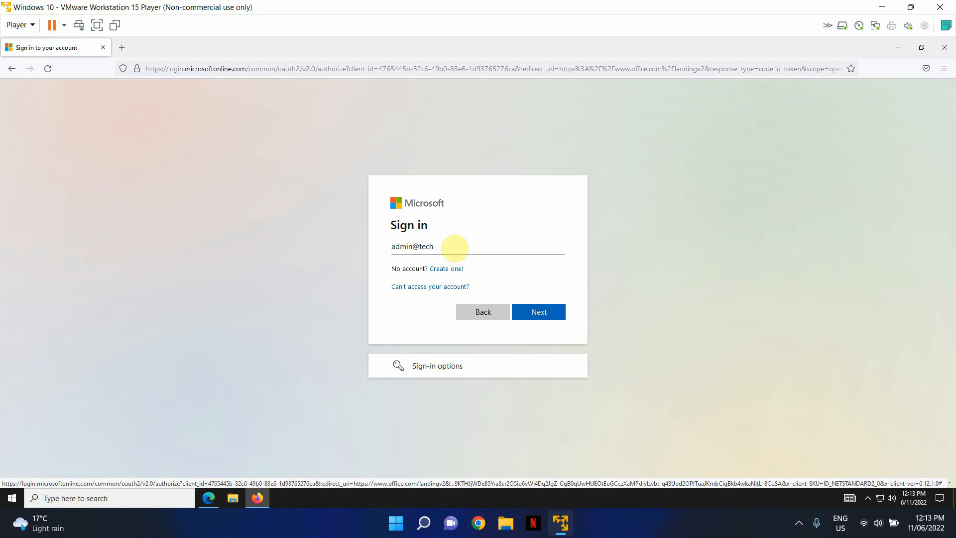
# Sign in with the admin e-mail and password, hit the 'can't get there' block, and close Firefox
pyautogui.press('Return')
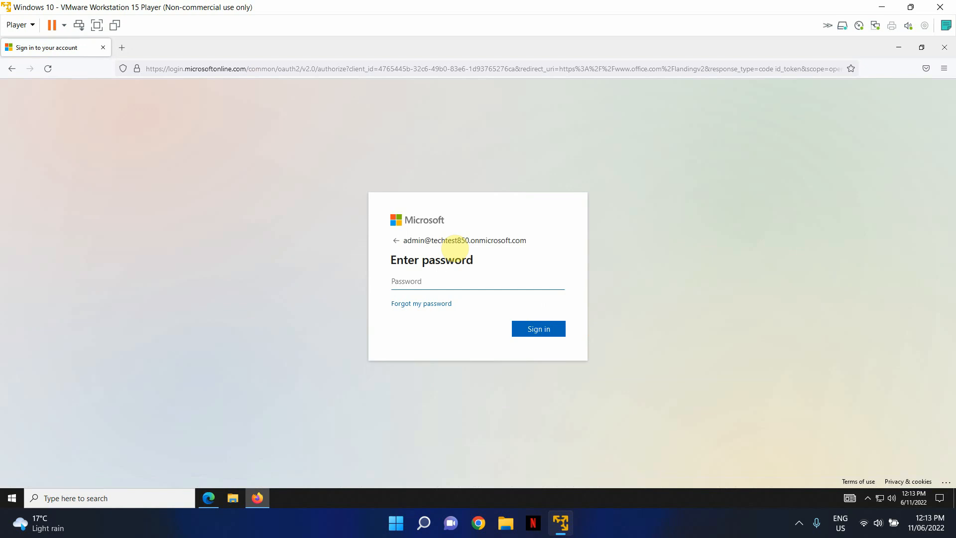
pyautogui.write('••••••')
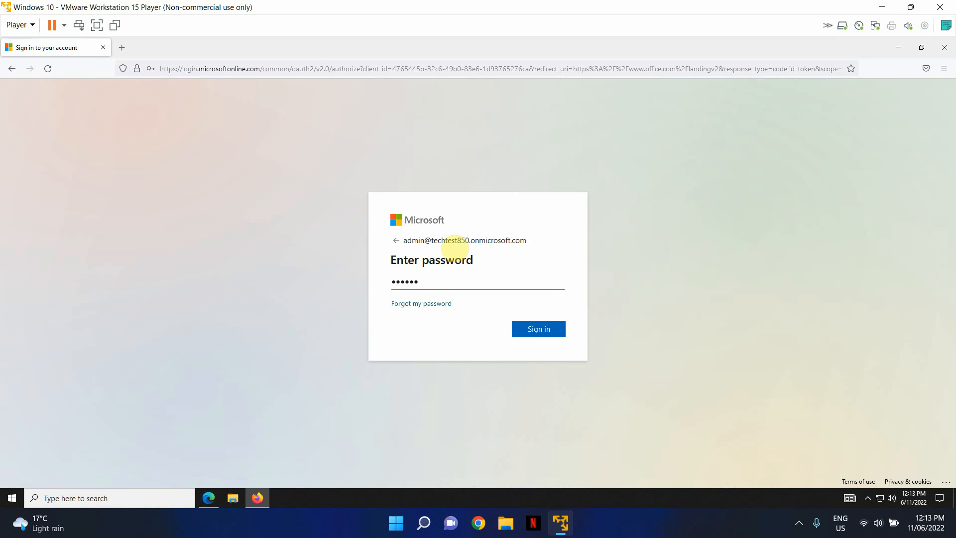
pyautogui.press('Return')
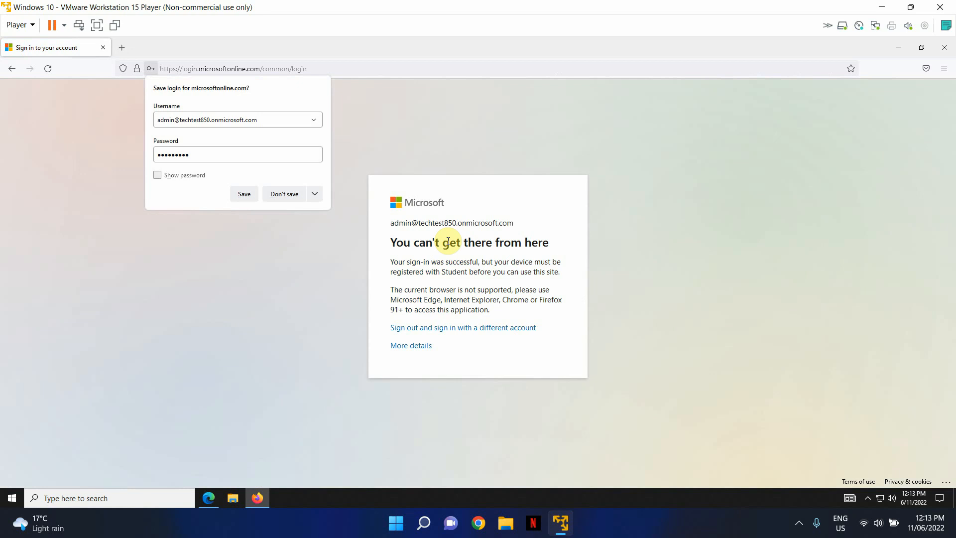
pyautogui.click(457, 357)
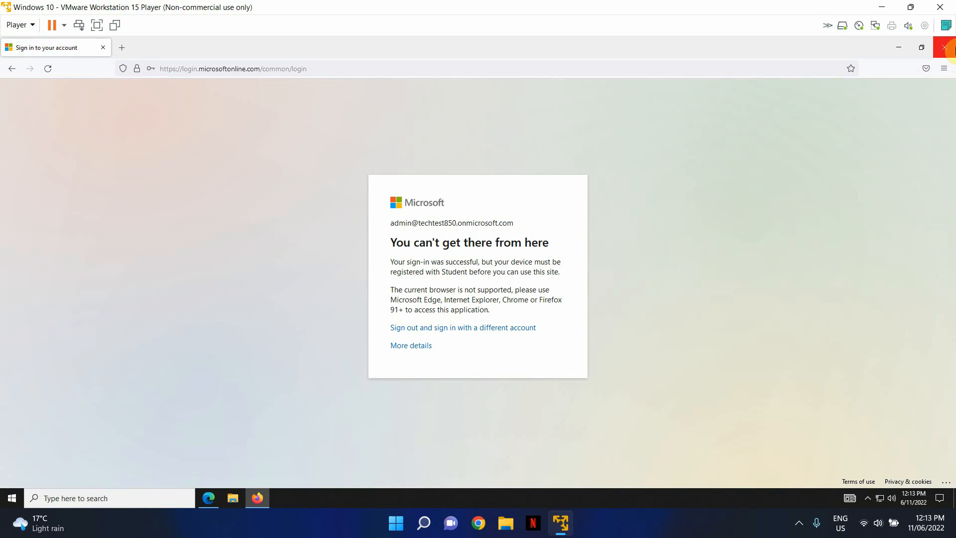
pyautogui.click(947, 50)
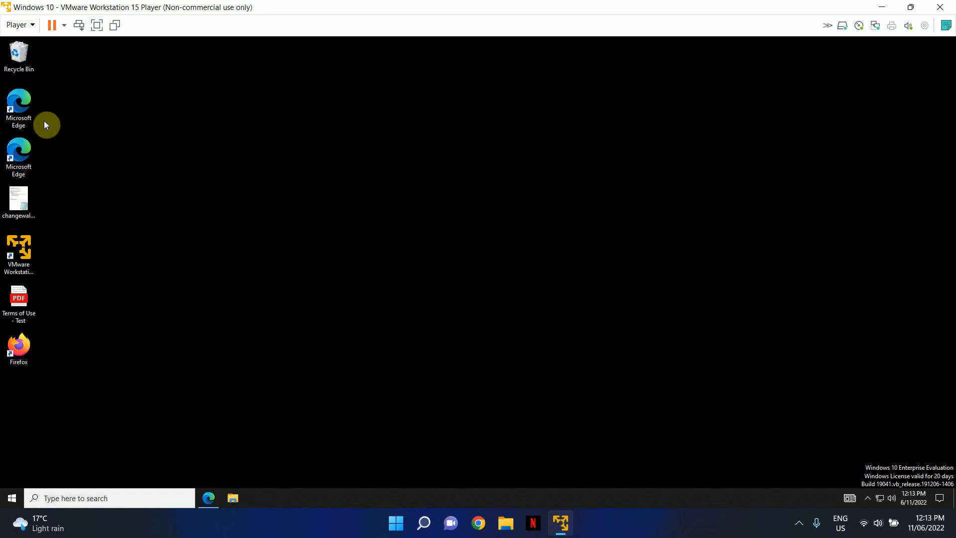
# Open a maximized Edge window and load the Office portal to reach the Student Terms of Use page
pyautogui.doubleClick(28, 156)
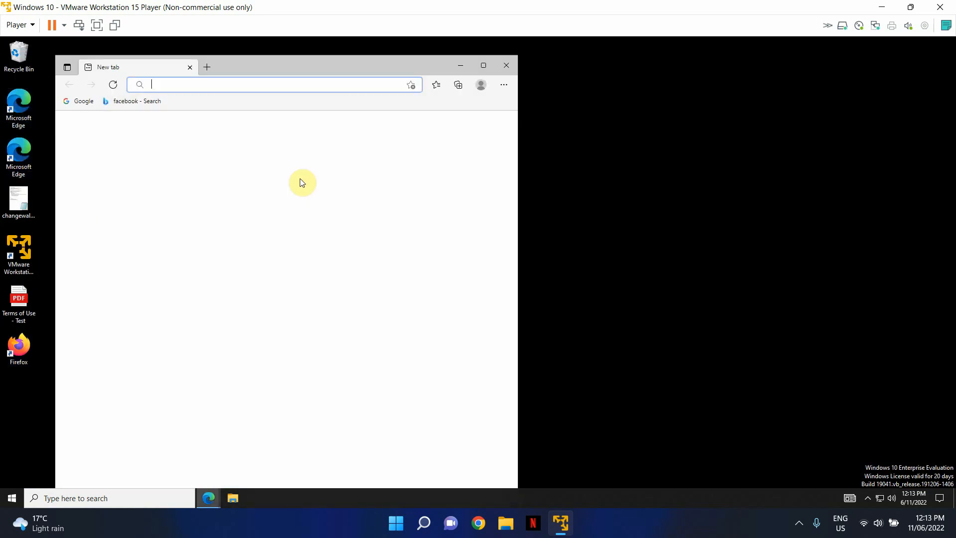
pyautogui.click(485, 65)
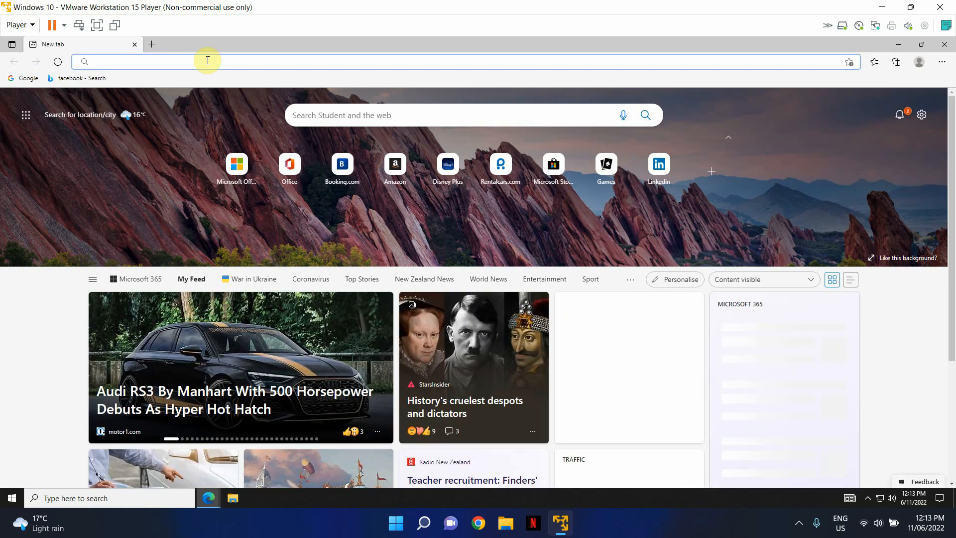
pyautogui.write('porta')
pyautogui.press('Return')
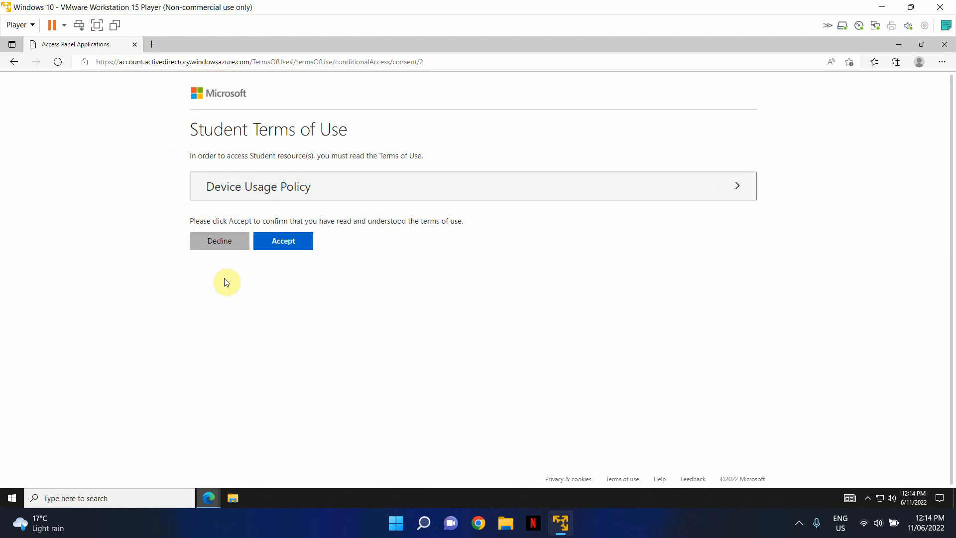
# Try accepting the terms and dismiss the warning that they must be viewed first
pyautogui.click(293, 246)
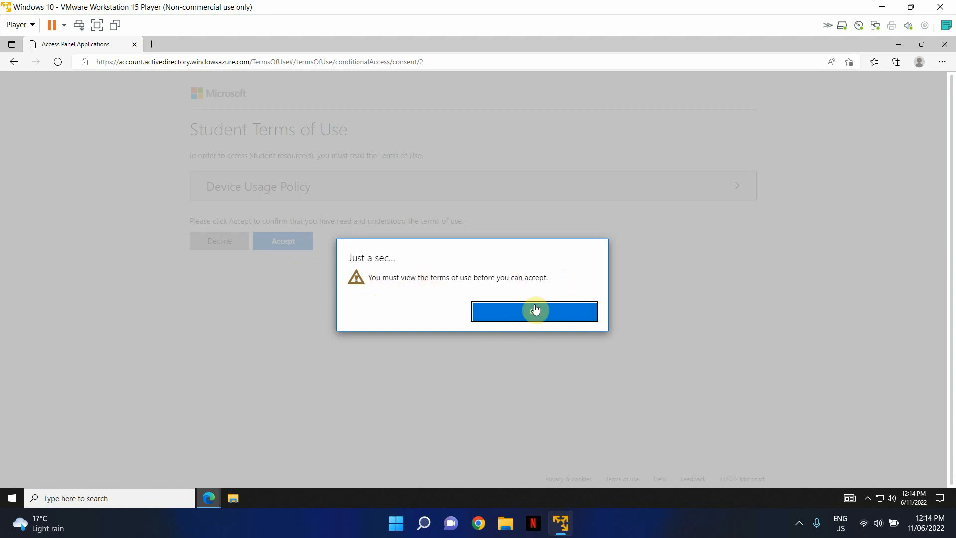
pyautogui.click(550, 310)
pyautogui.click(547, 259)
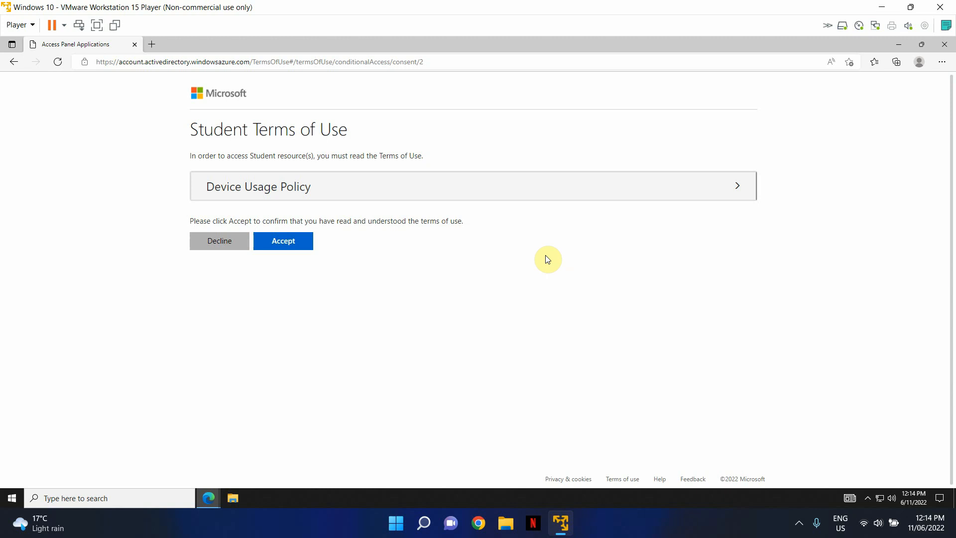
# Expand and read through the Device Usage Policy document, then accept it
pyautogui.click(690, 198)
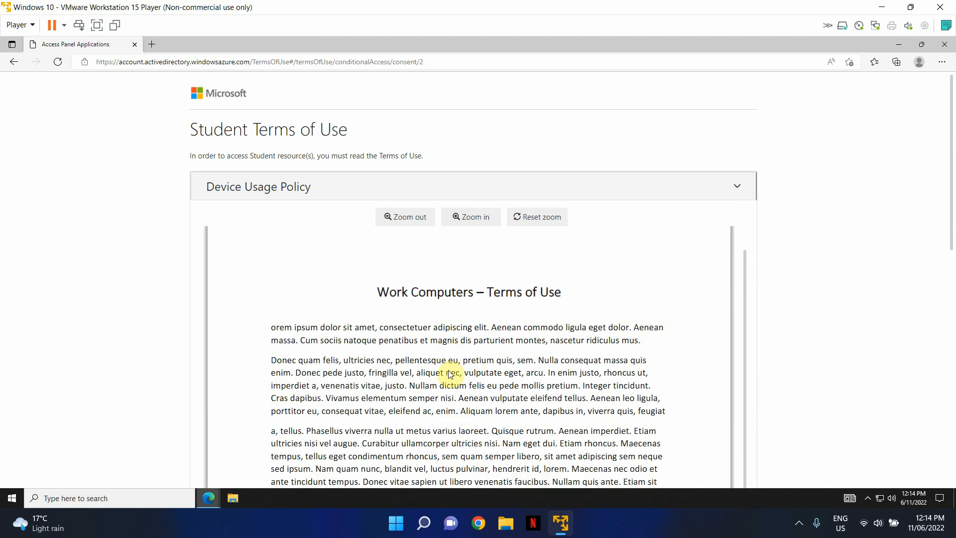
pyautogui.moveTo(951, 128); pyautogui.dragTo(953, 318)
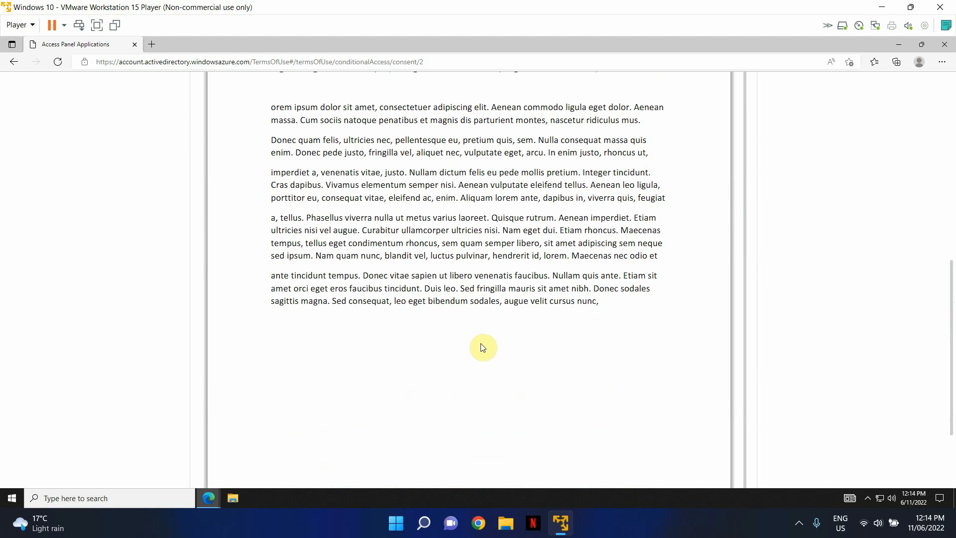
pyautogui.scroll(-3, 426, 339)
pyautogui.scroll(10, 446, 268)
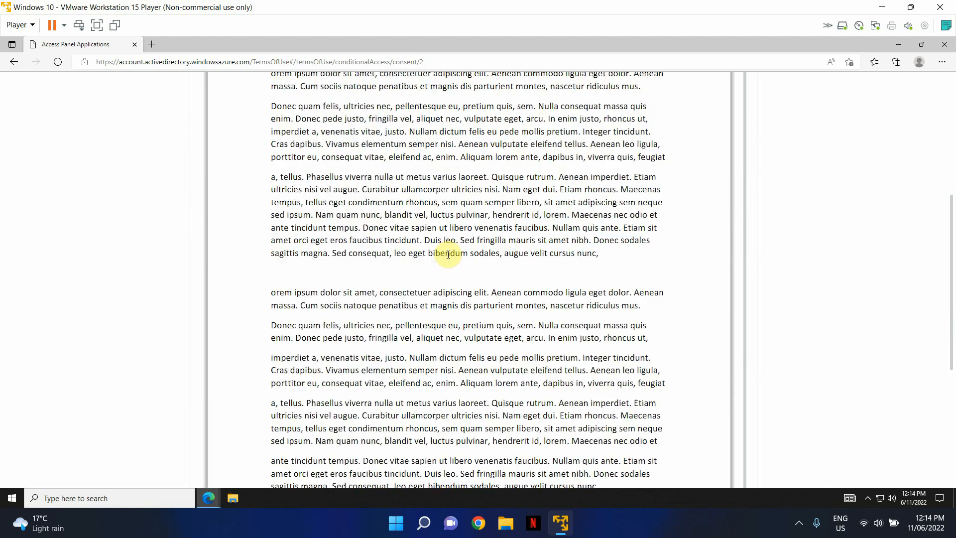
pyautogui.scroll(-8, 448, 245)
pyautogui.scroll(-3, 448, 246)
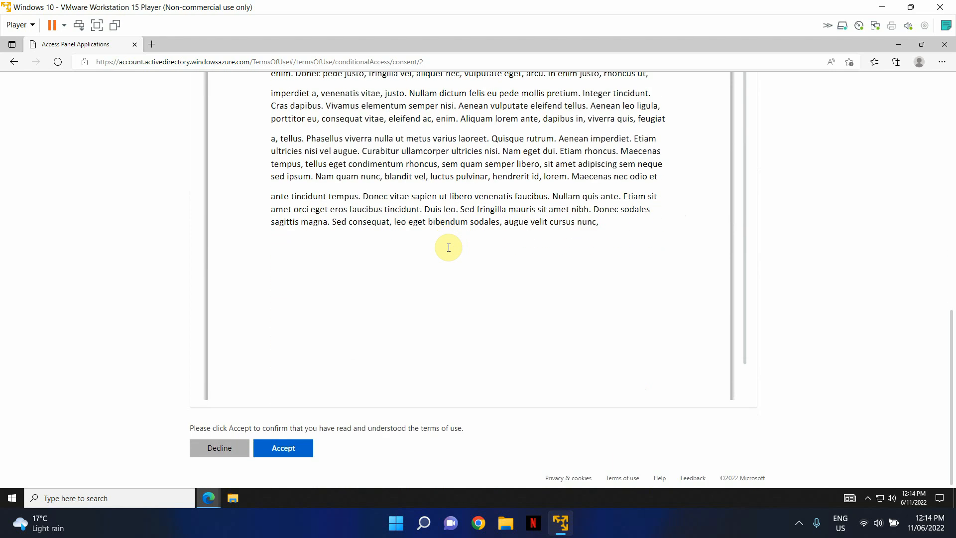
pyautogui.click(282, 446)
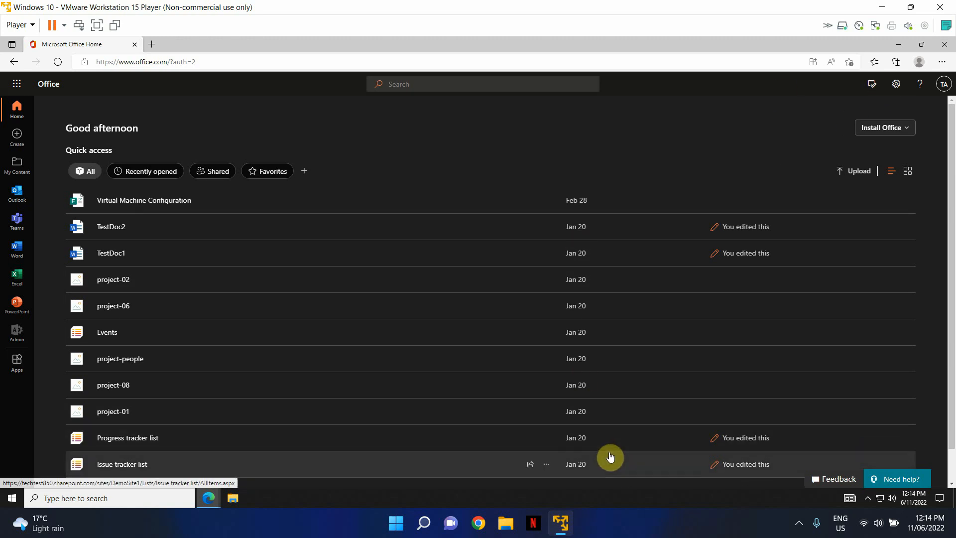
# Open a new Edge window on portal.office and scroll to the Admin centers list
pyautogui.click(898, 45)
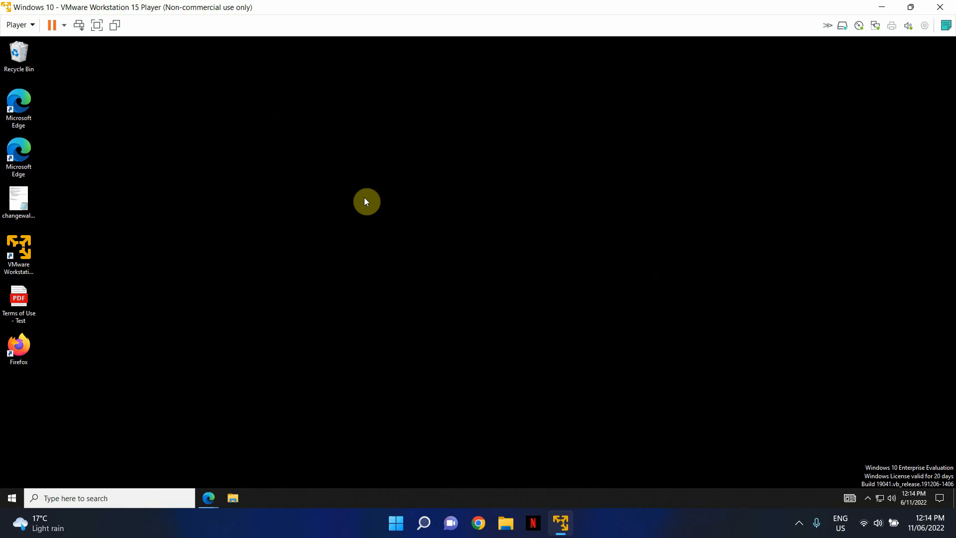
pyautogui.doubleClick(29, 114)
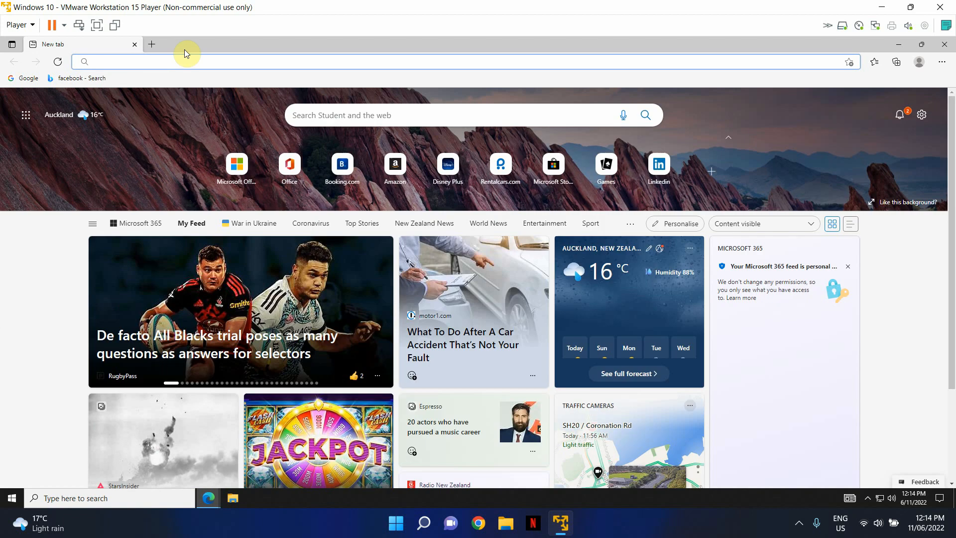
pyautogui.write('portal')
pyautogui.press('Return')
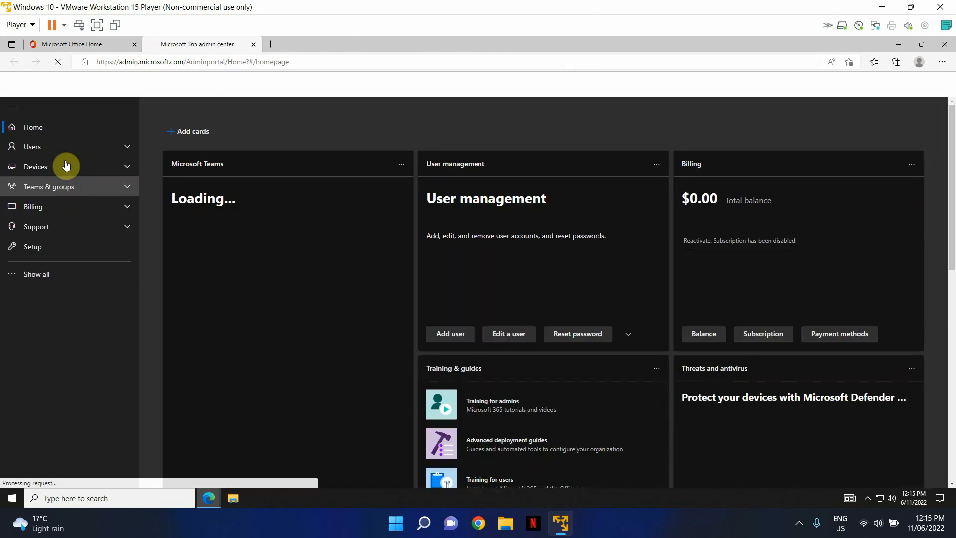
pyautogui.scroll(-2, 64, 279)
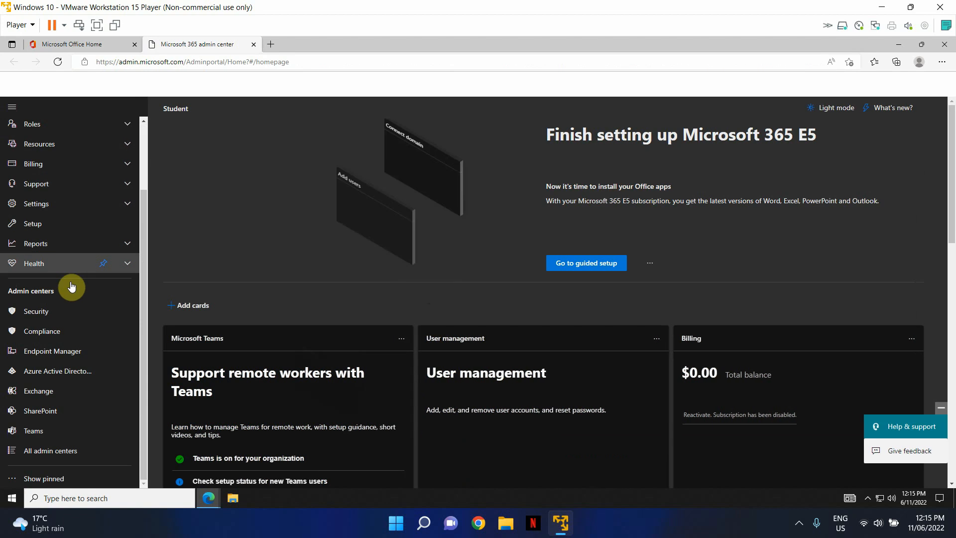
# Navigate Azure Active Directory > Security > Conditional Access > Terms of use to find Device Usage Policy
pyautogui.click(49, 371)
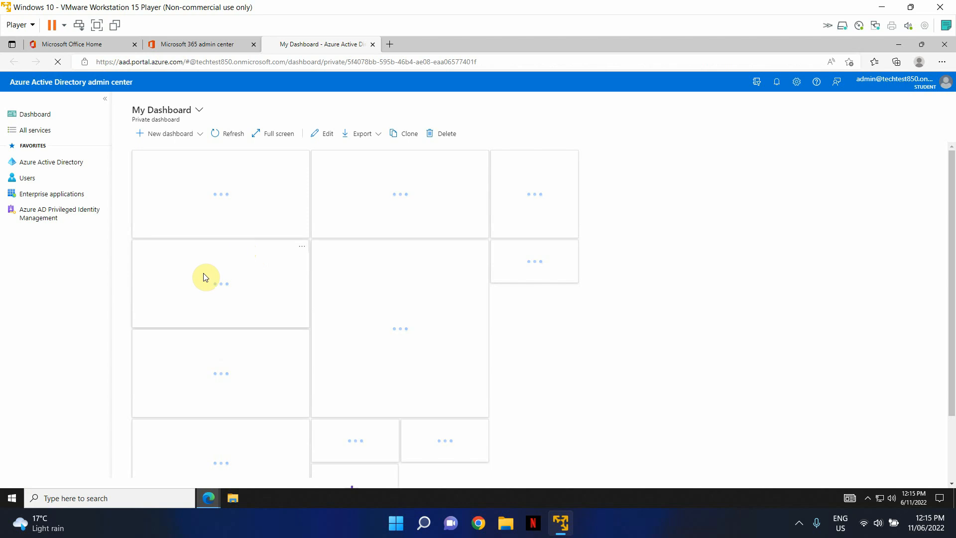
pyautogui.click(49, 162)
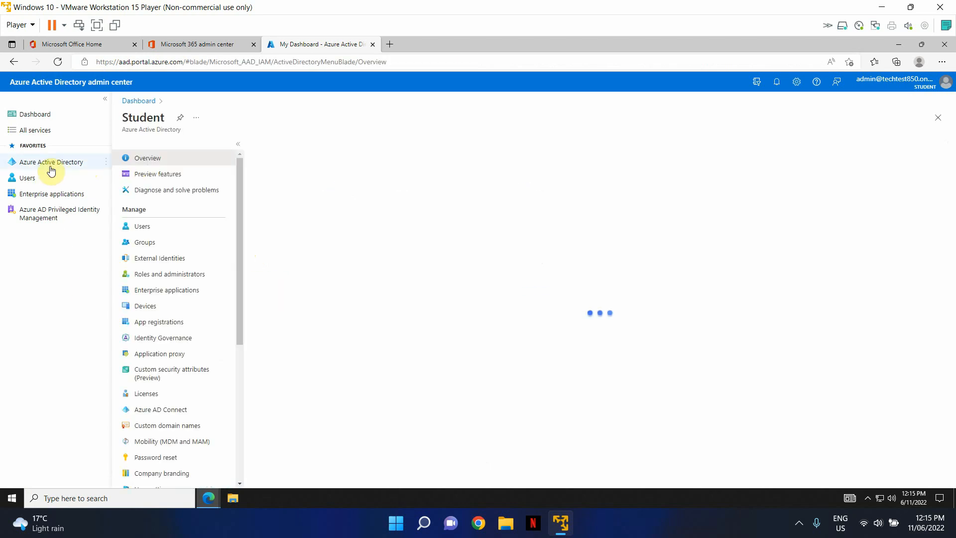
pyautogui.scroll(-4, 188, 319)
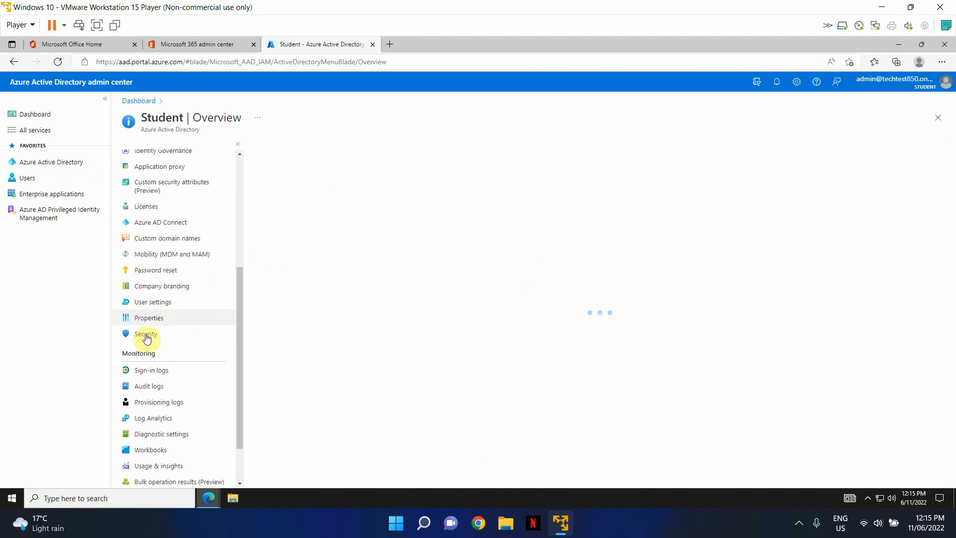
pyautogui.click(144, 334)
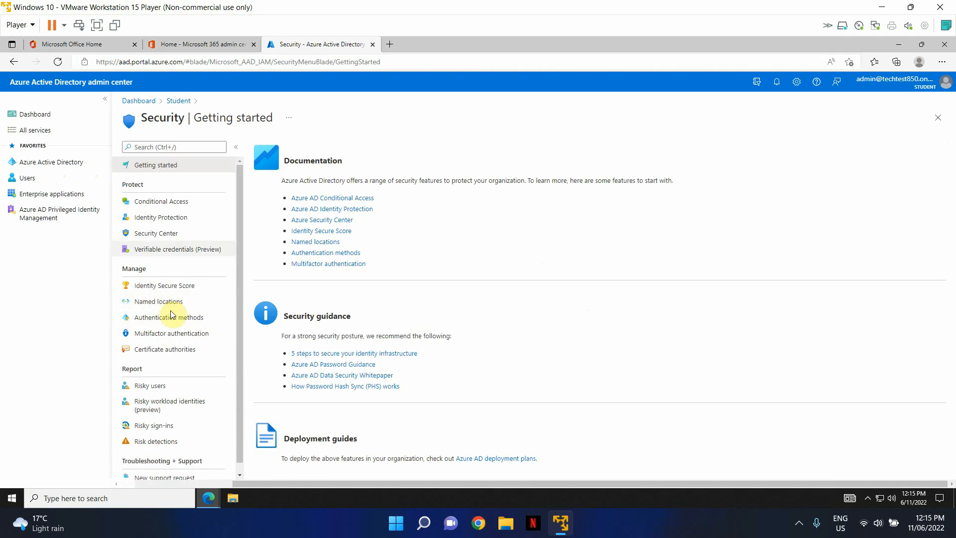
pyautogui.click(165, 206)
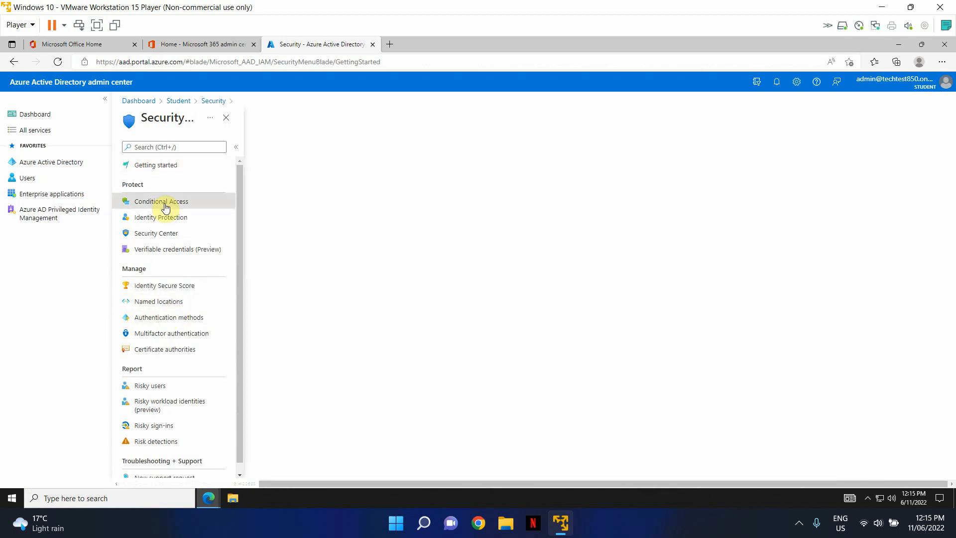
pyautogui.click(166, 276)
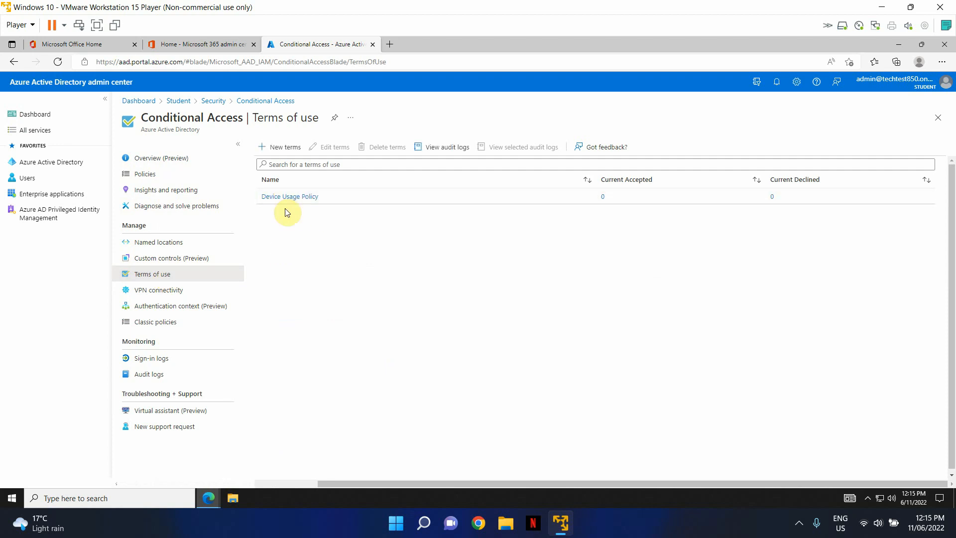
# Check the Device Usage Policy details showing 0 users accepted, plus its languages and version history
pyautogui.click(288, 197)
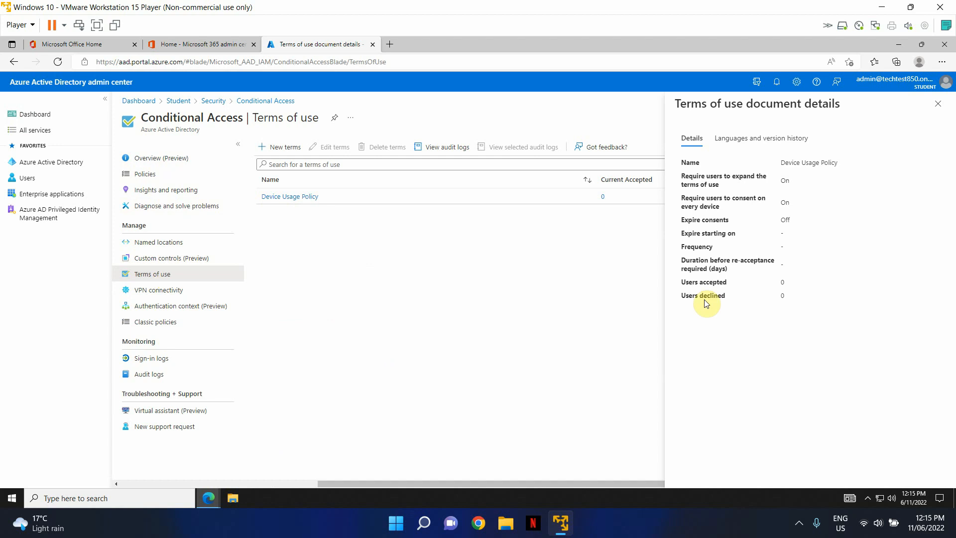
pyautogui.moveTo(680, 281); pyautogui.dragTo(796, 295)
pyautogui.click(816, 307)
pyautogui.click(762, 141)
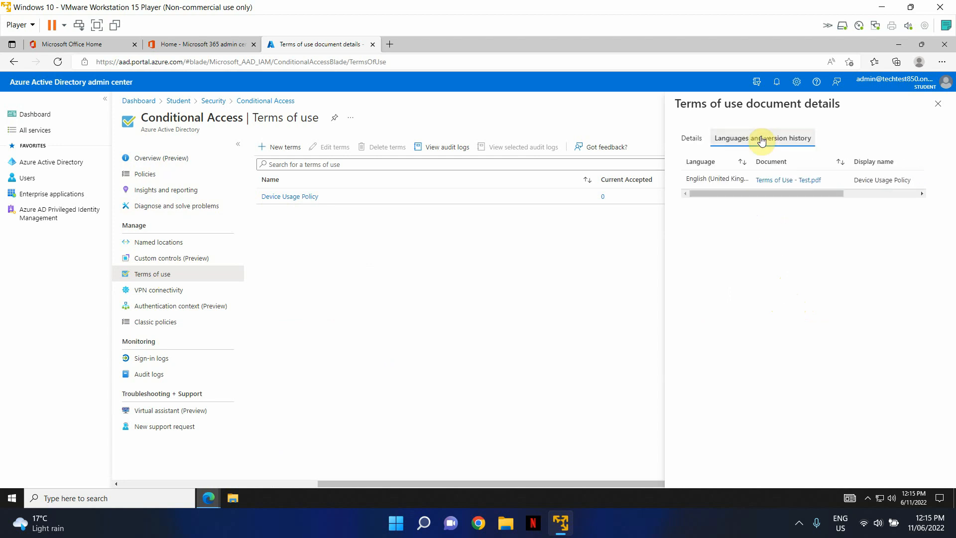
pyautogui.click(695, 142)
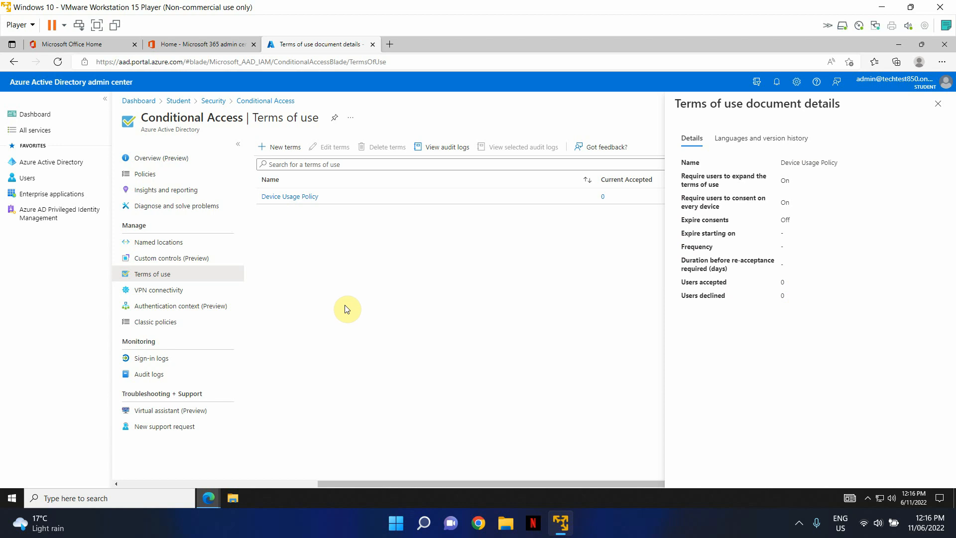
pyautogui.click(799, 526)
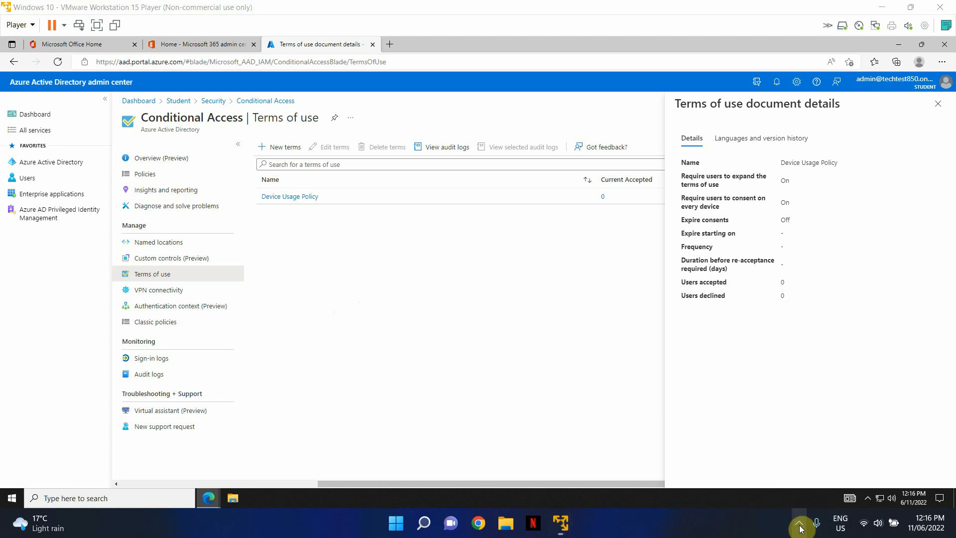